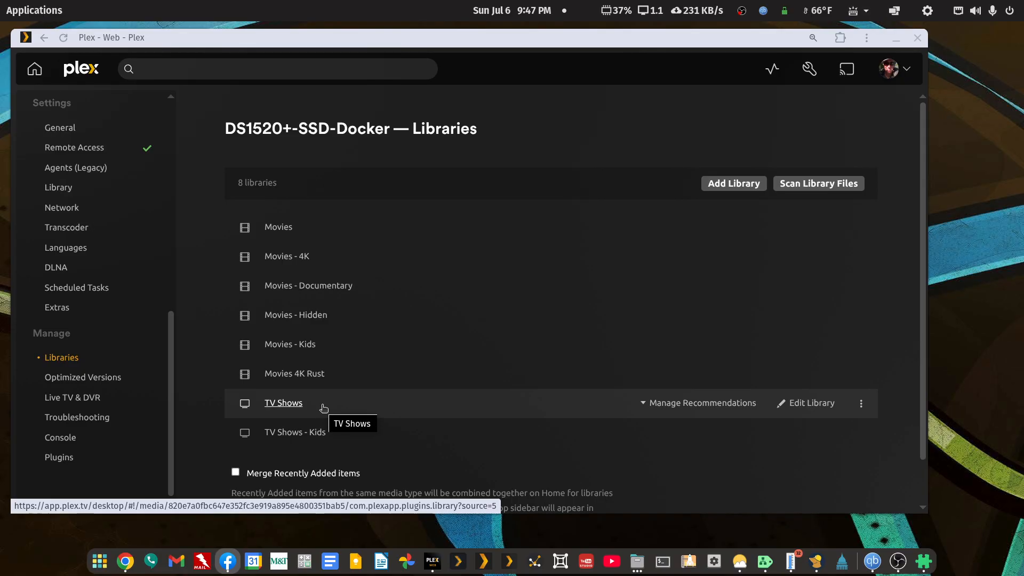
Step: Switch from Plex to the file manager and create a folder named "Smoke (2025)" in the media-ssd-test share
left_click(899, 42)
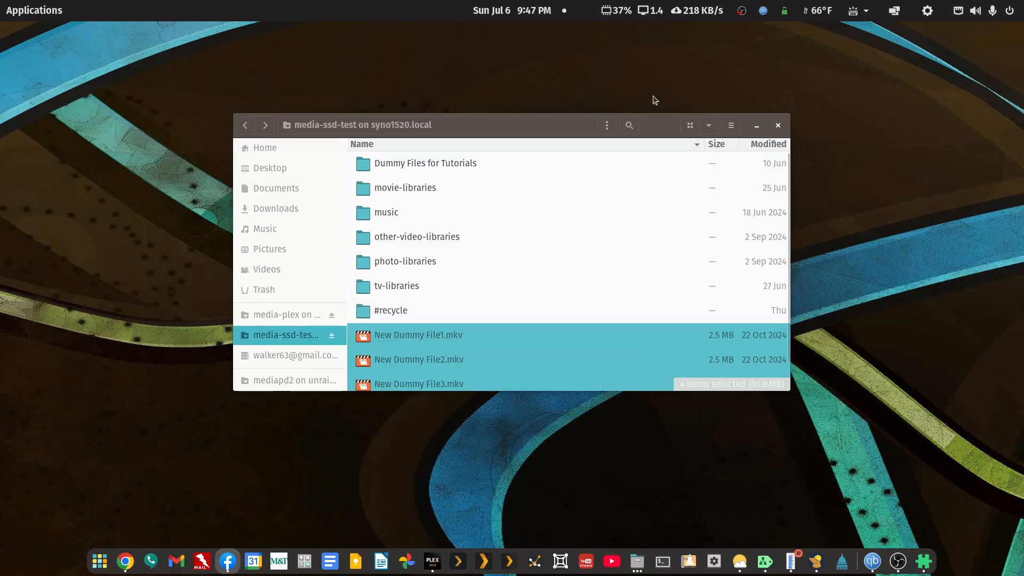
double_click(658, 125)
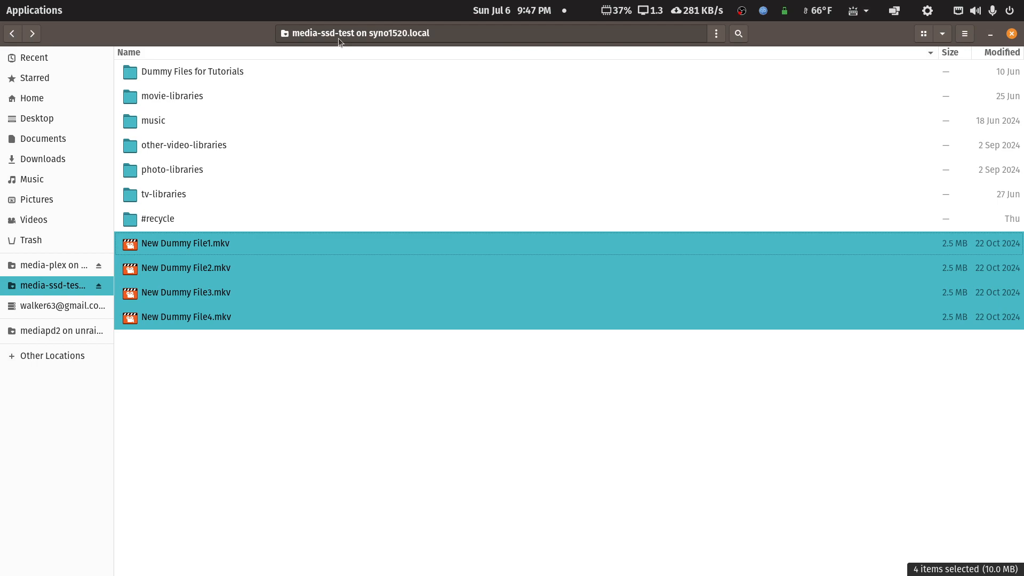
left_click(223, 379)
right_click(224, 380)
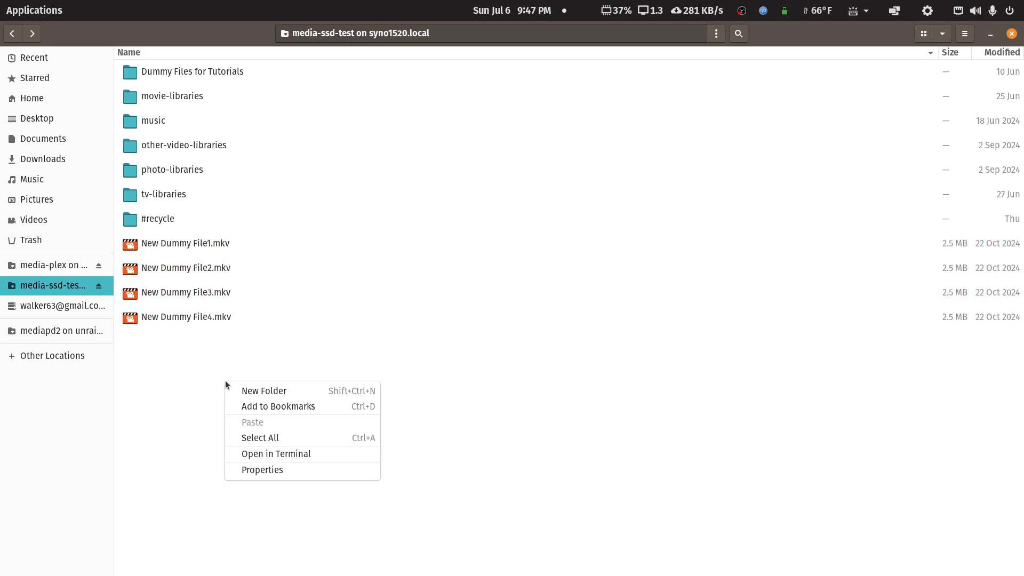
left_click(263, 392)
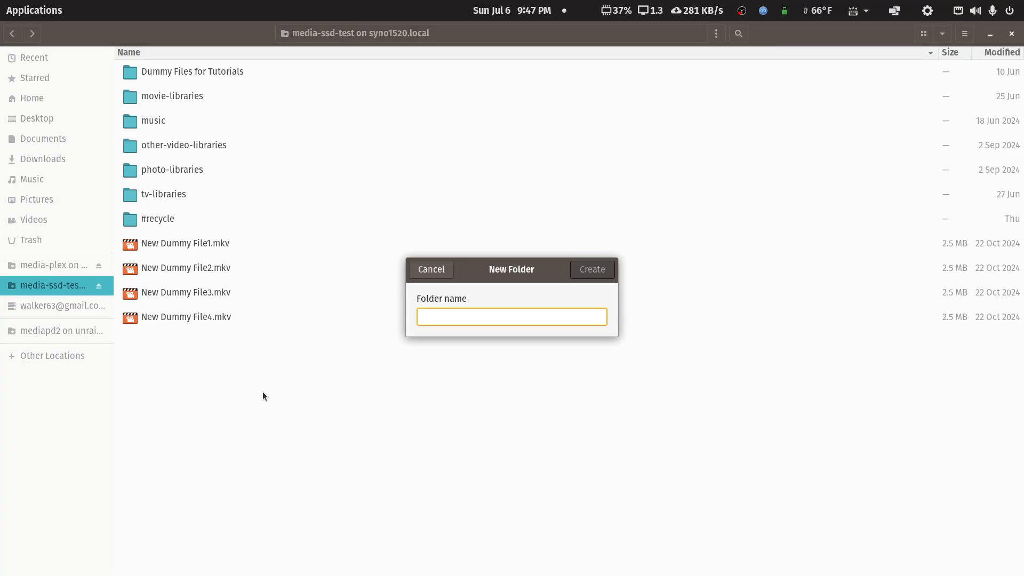
type("Smoke (2025)")
key("Return")
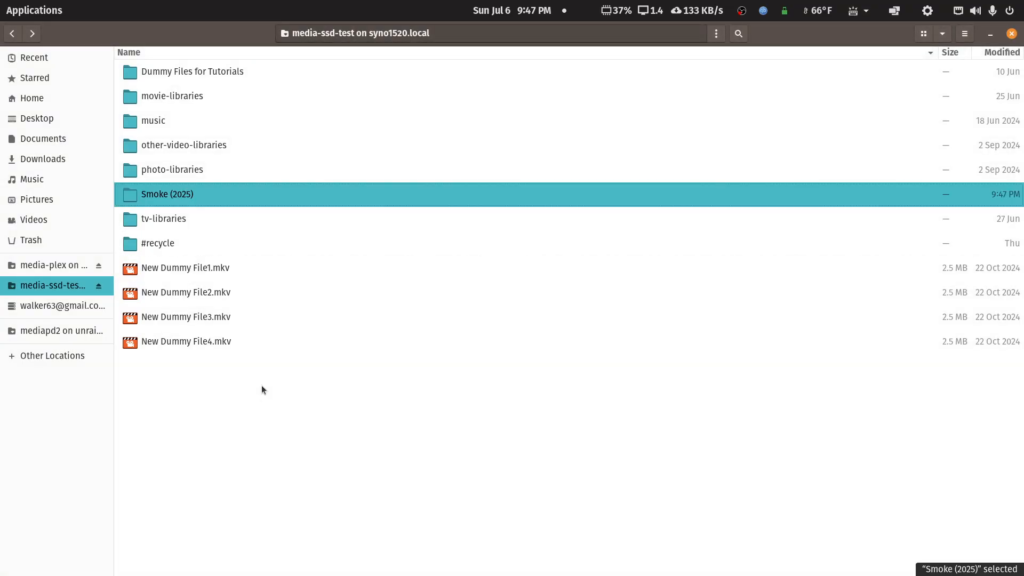
Step: Cut the four files New Dummy File1.mkv through New Dummy File4.mkv from the media-ssd-test share
left_click(176, 269)
key("shift+Down")
key("shift+Down")
key("shift+Down")
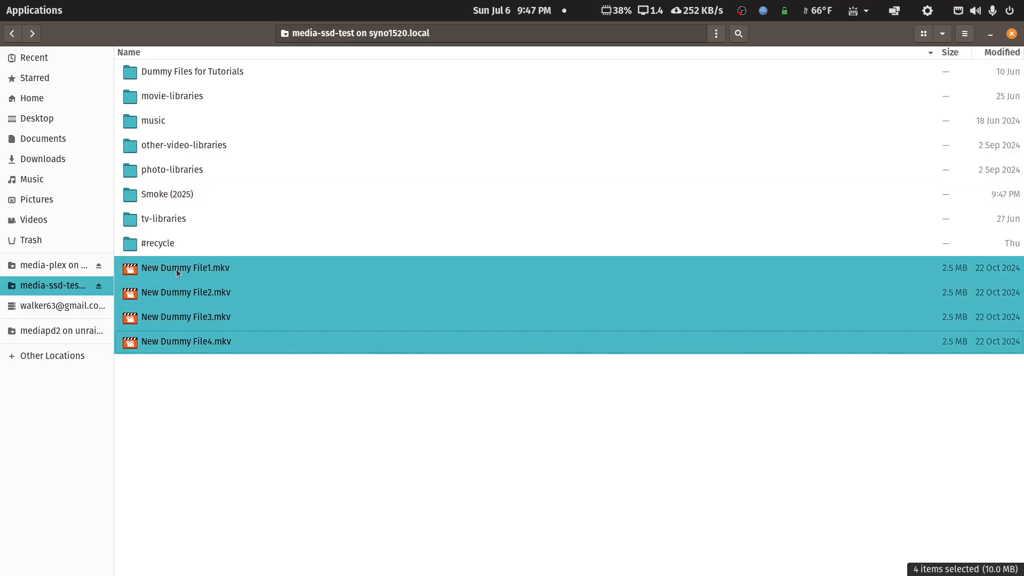
right_click(177, 268)
left_click(208, 326)
Step: Create a "Season 01" folder inside Smoke (2025) and paste the cut dummy files into it
double_click(173, 203)
right_click(197, 249)
left_click(231, 260)
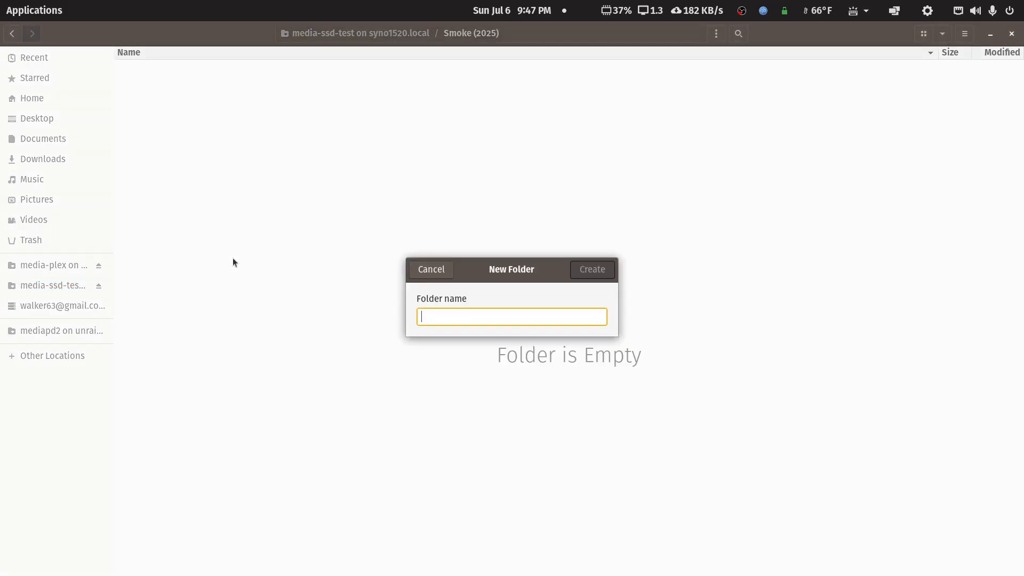
type("Season")
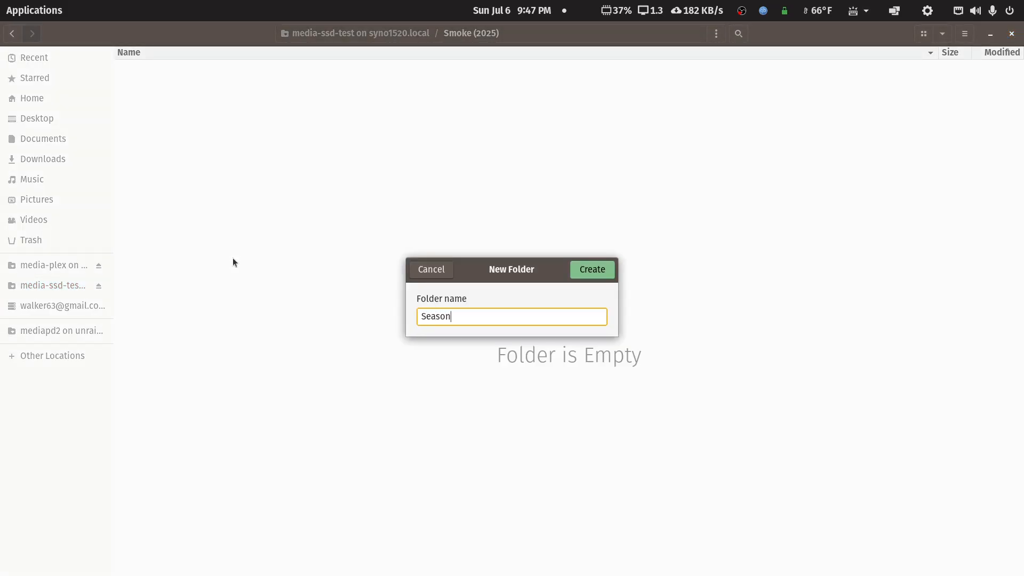
type(" 01")
key("Return")
key("Return")
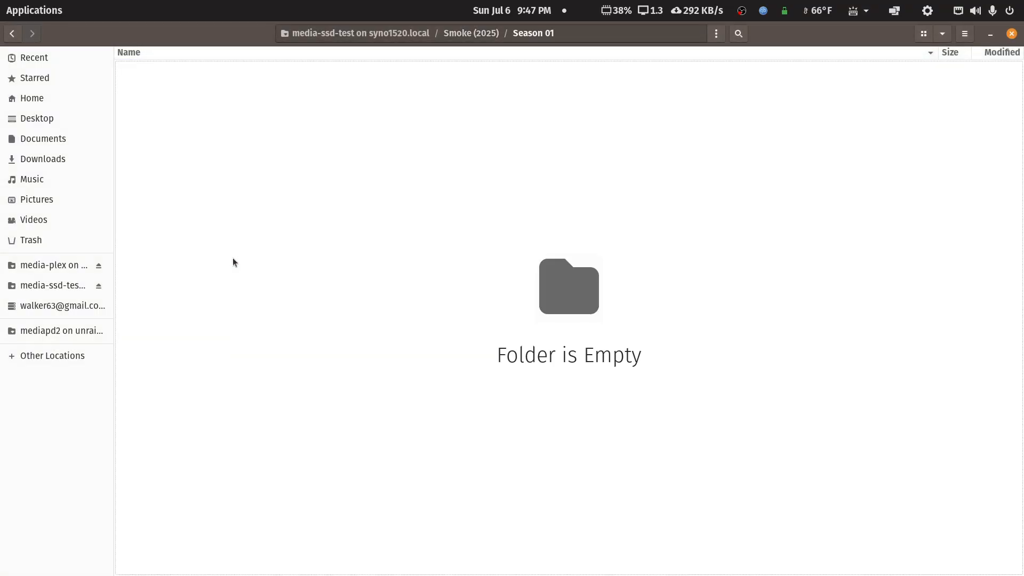
key("ctrl+v")
Step: Open the batch rename for all four files in Season 01 in find-and-replace mode, and widen its dialog
key("Down")
key("Up")
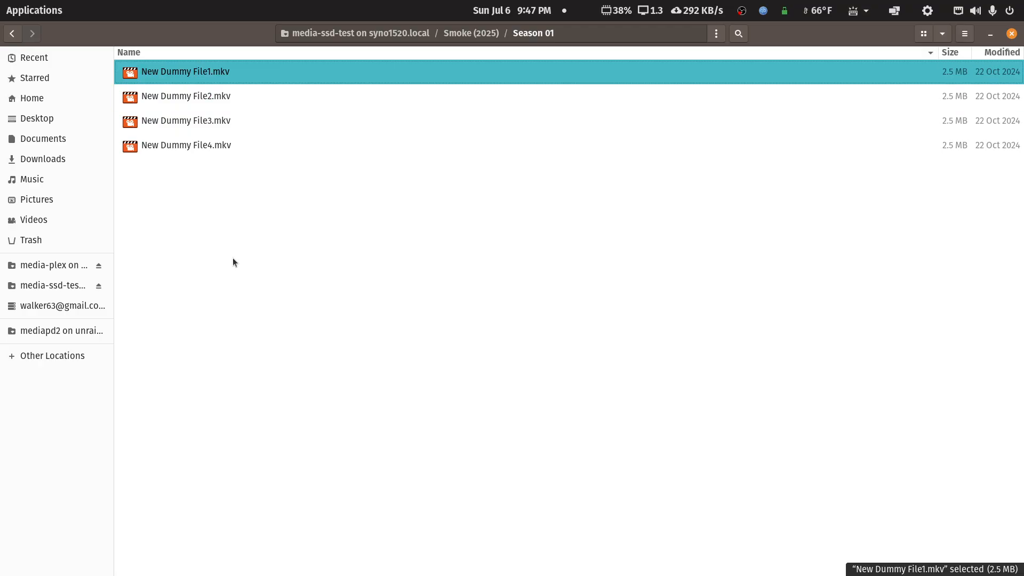
key("shift+Down")
key("shift+Down")
key("shift+Down")
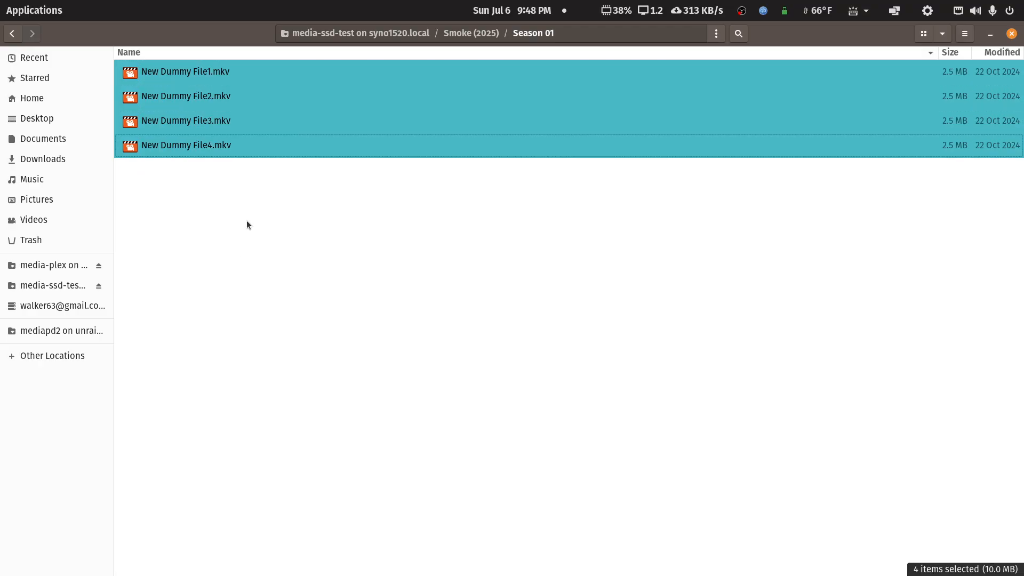
right_click(184, 98)
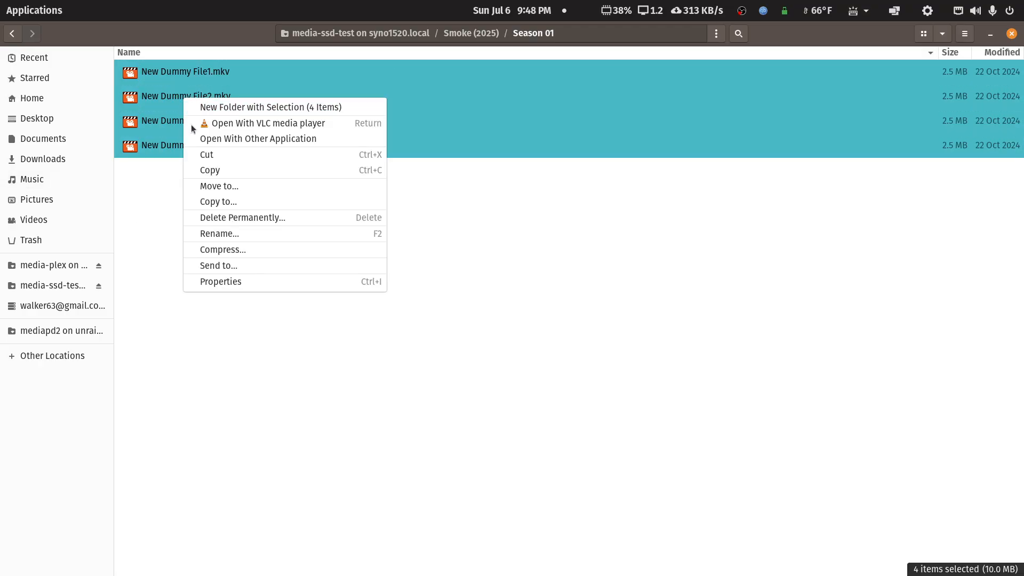
left_click(203, 235)
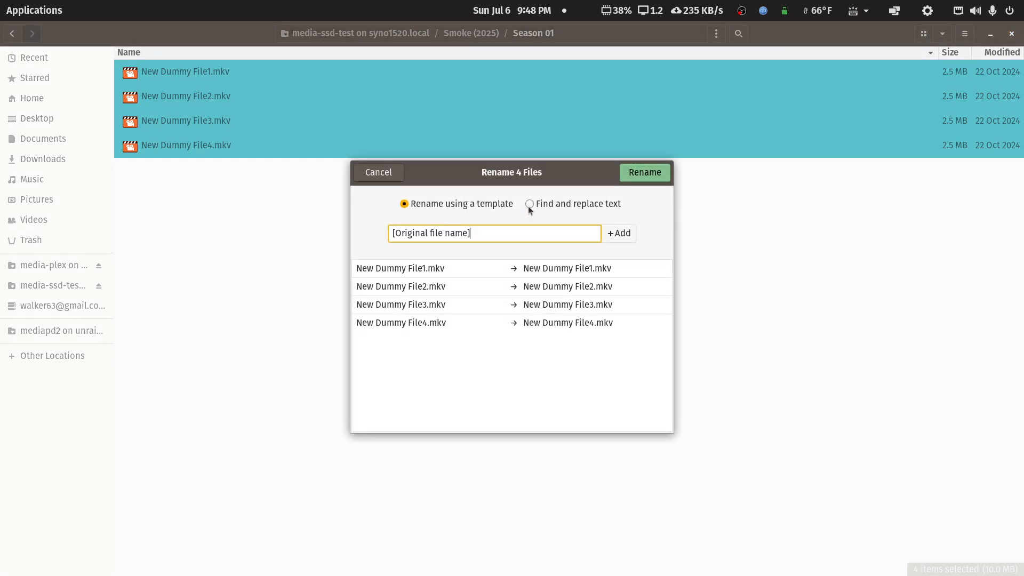
left_click(529, 206)
left_click_drag(675, 271, 862, 275)
left_click_drag(351, 347, 89, 346)
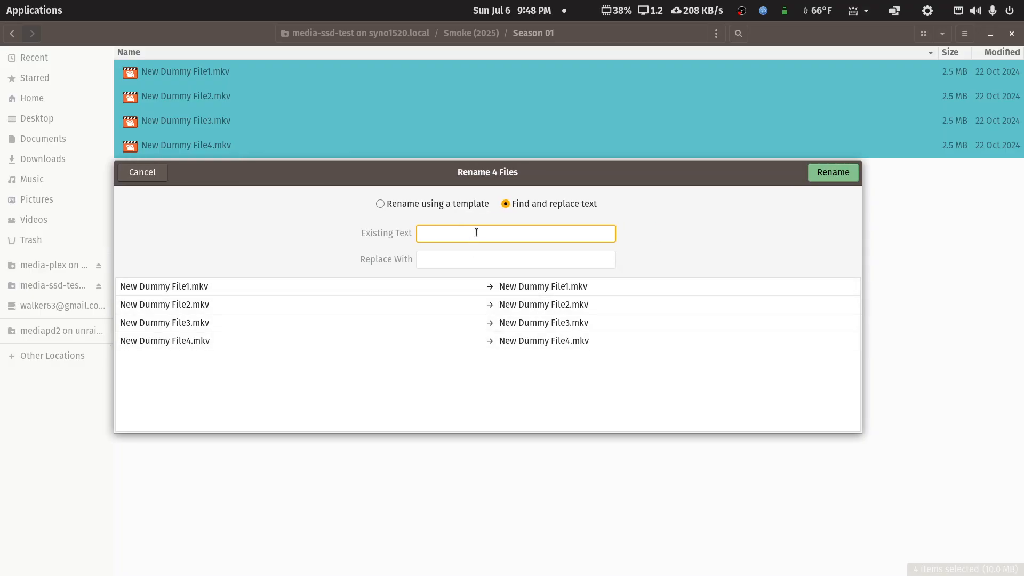
Step: Set the existing text to find in the batch rename to "New Dummy File"
type("N")
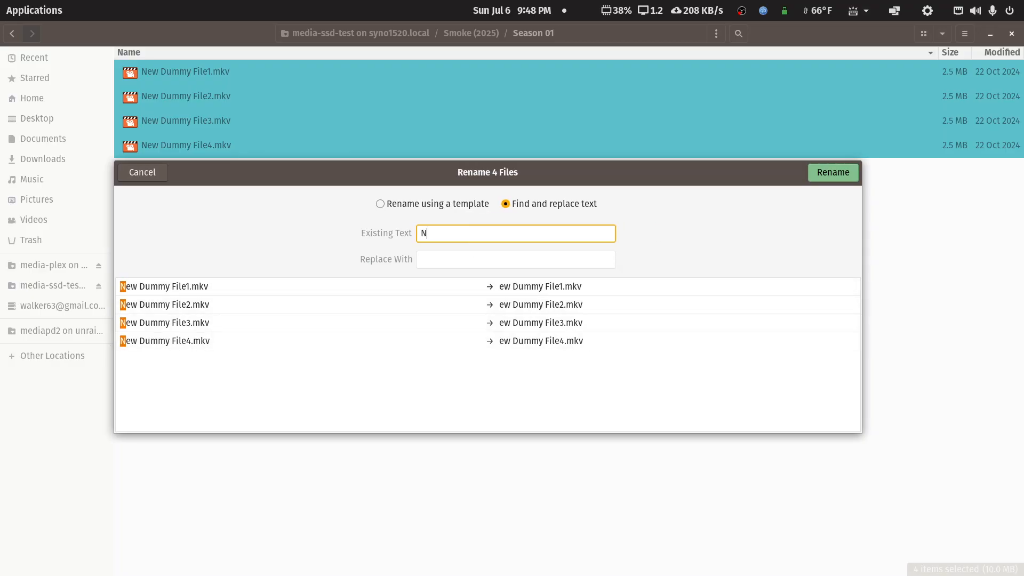
type("ew Du")
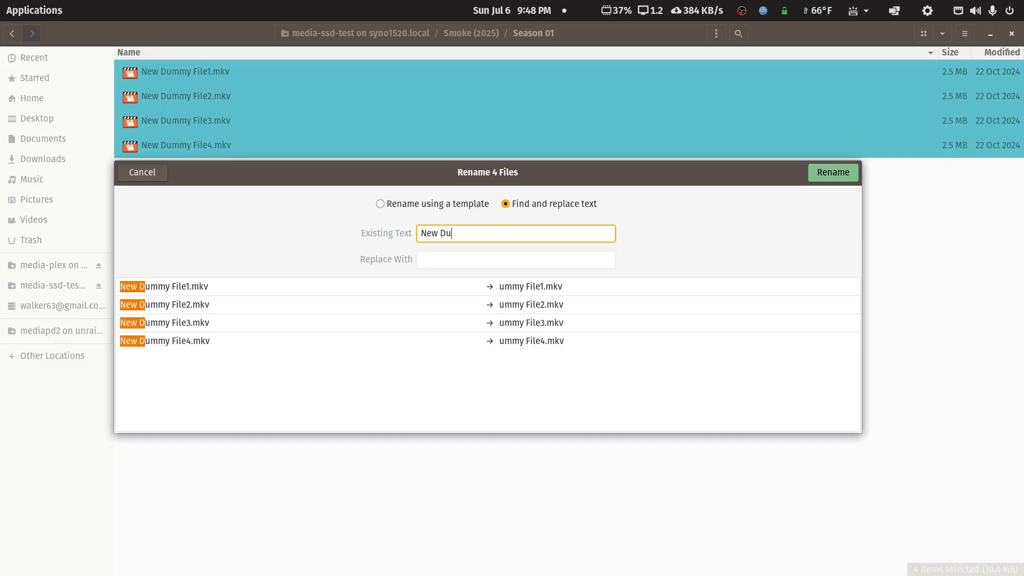
type("mmy D")
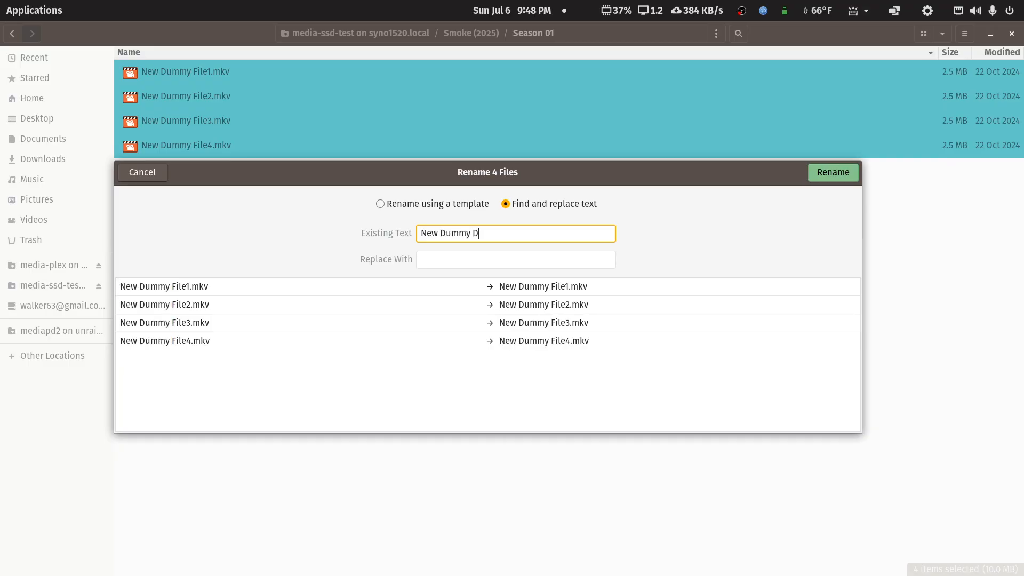
key("BackSpace")
type("File")
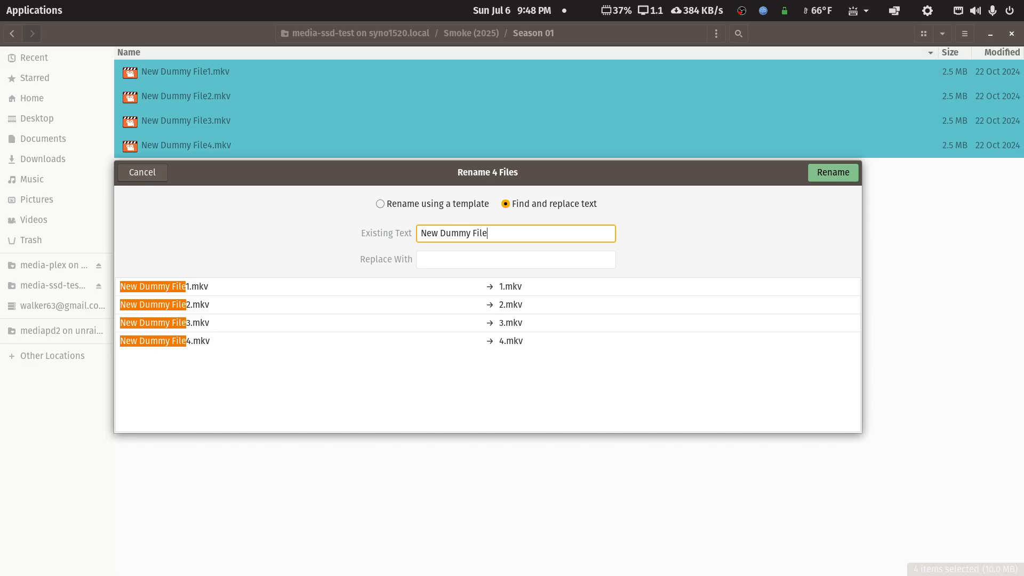
Step: Set the replacement text to "Smoke (2025) - S01E0", apply the rename to the four files and deselect them
key("Tab")
type("Smok")
key("BackSpace")
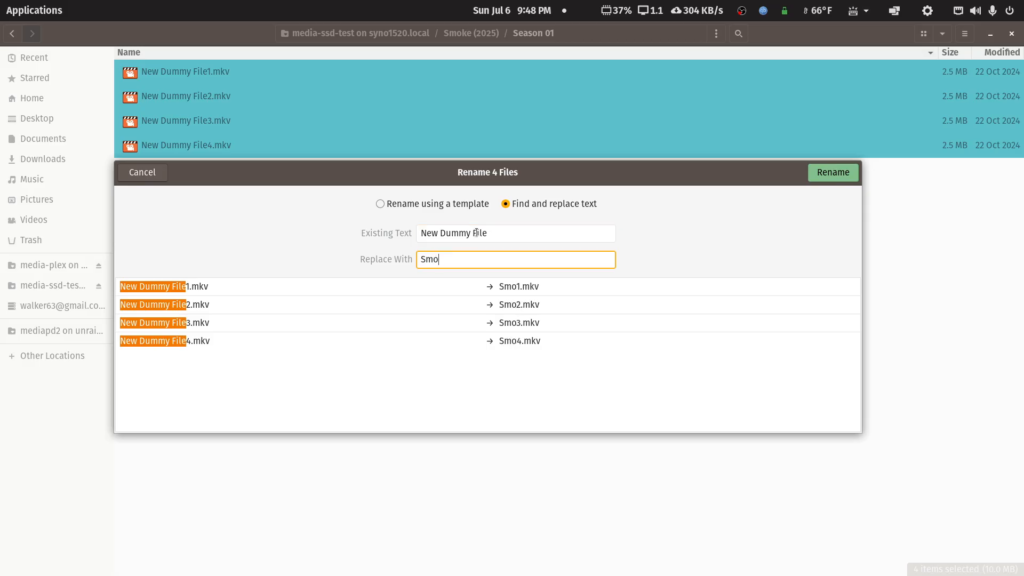
type("ke ()")
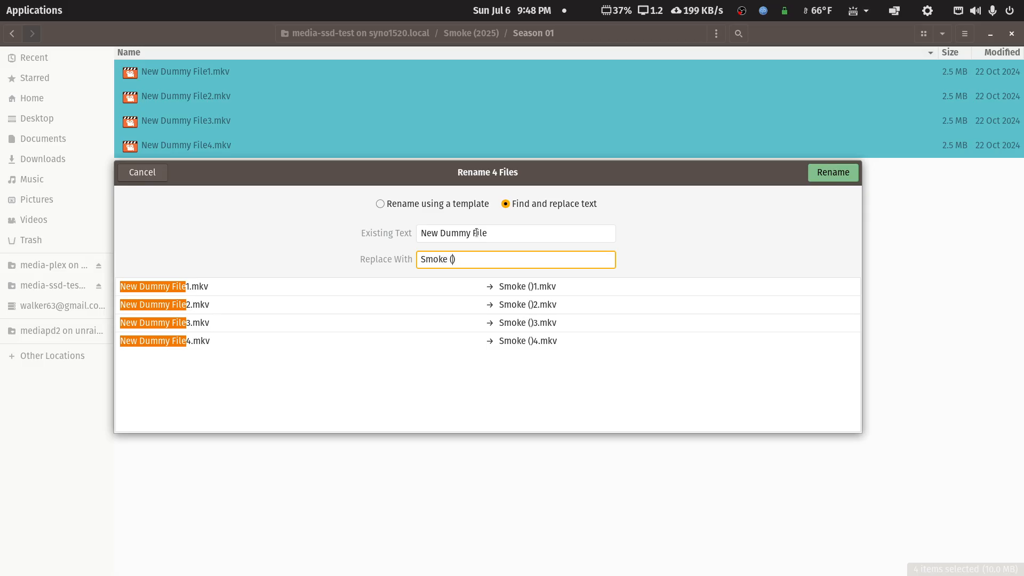
type("2025")
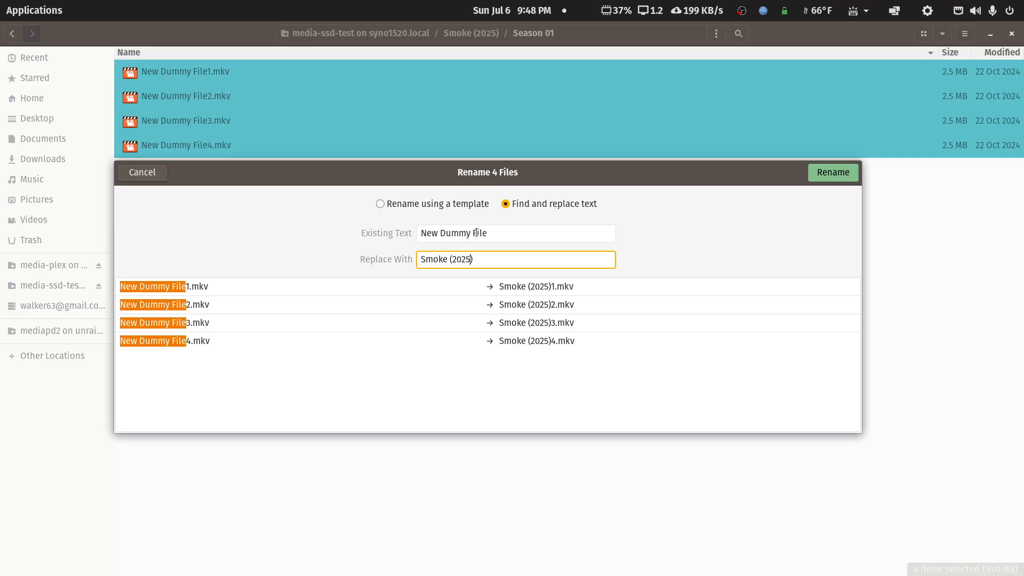
type(" - ")
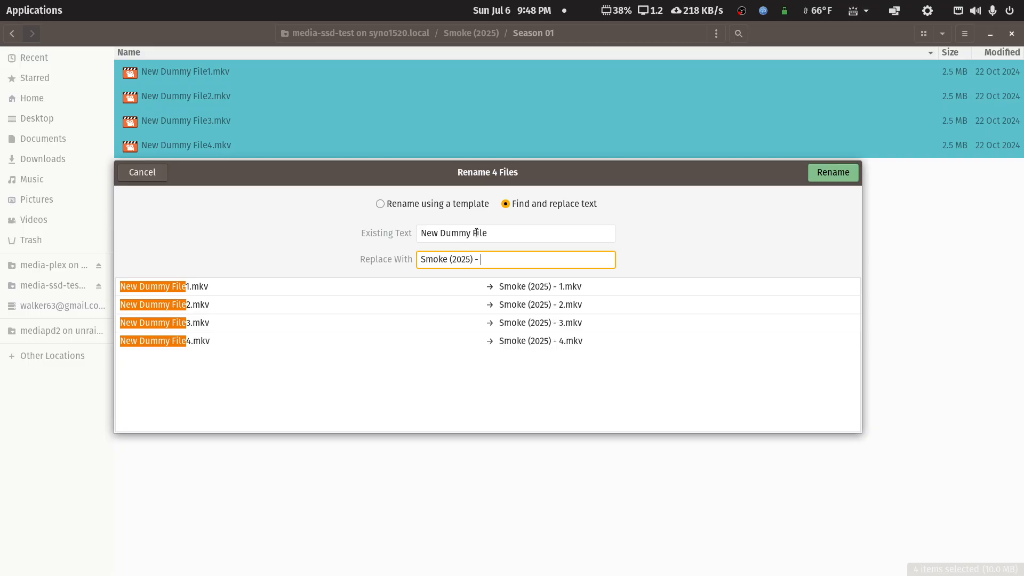
type("S01E")
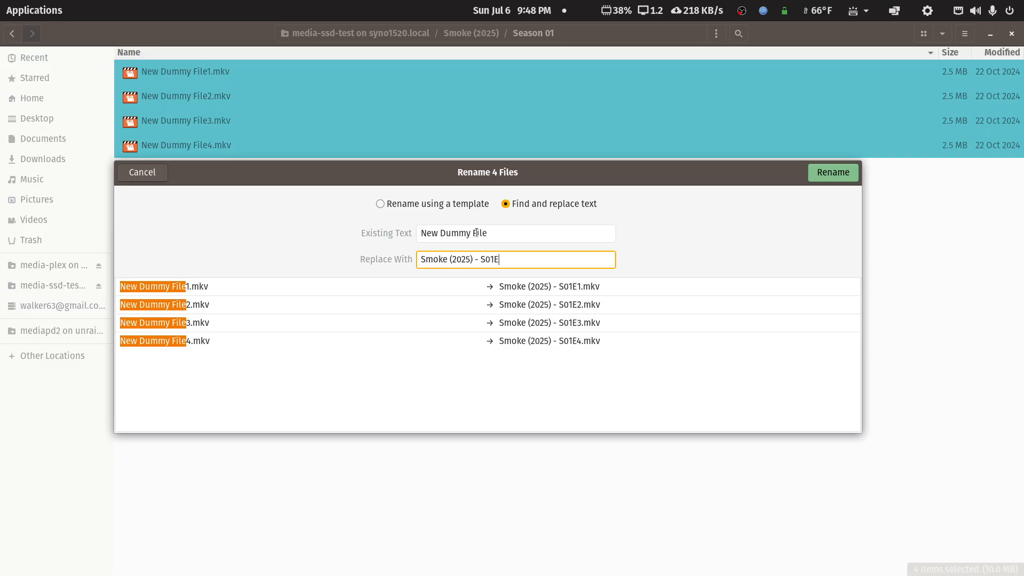
type("0")
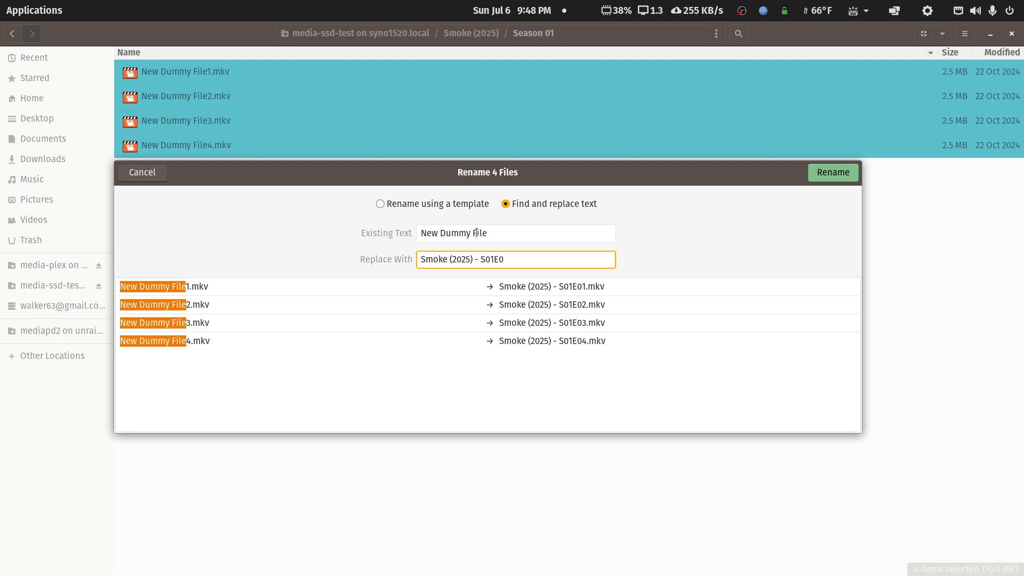
left_click(832, 172)
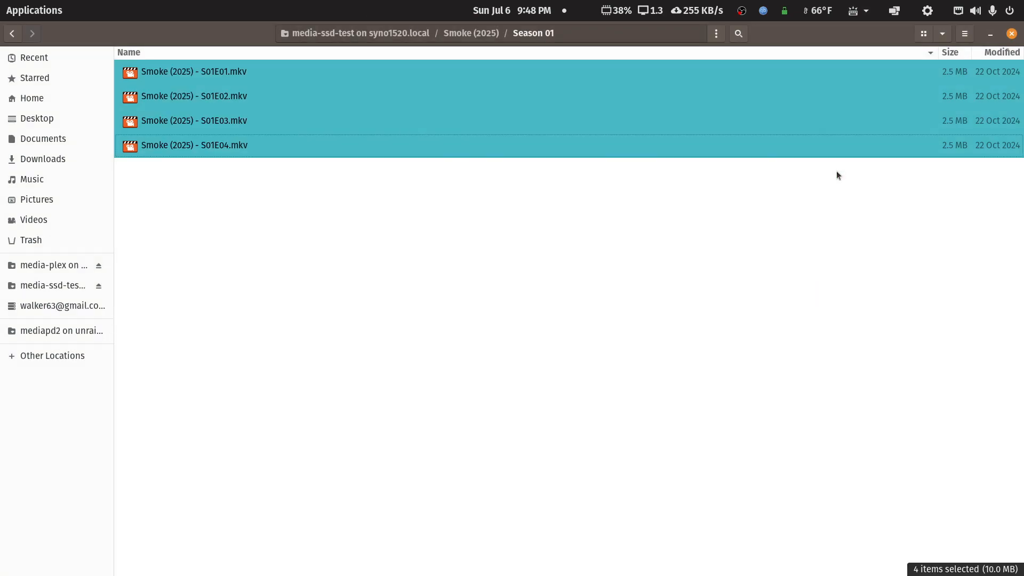
left_click(233, 176)
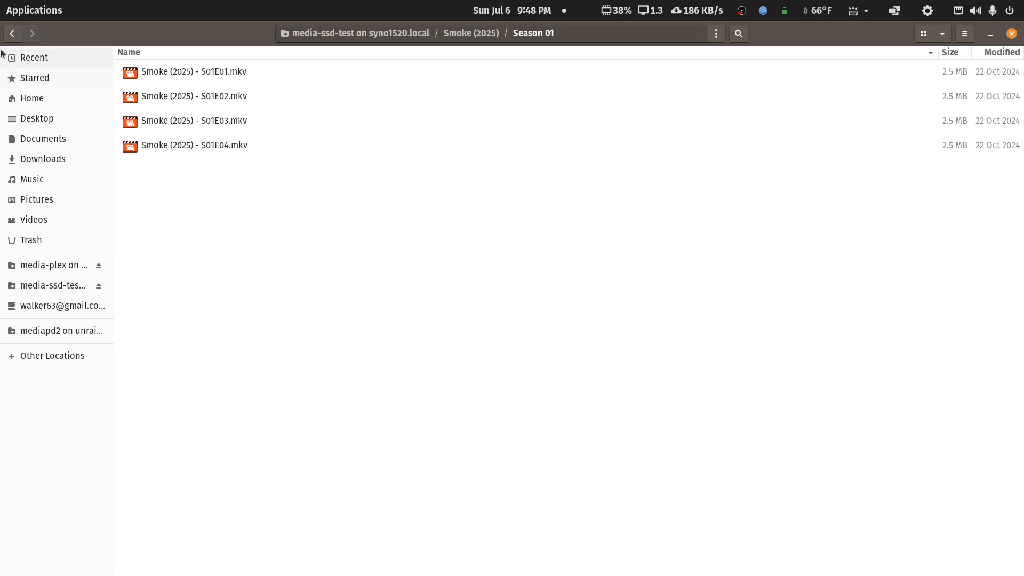
Step: Return to the media-ssd-test folder, restore the file manager window to its smaller size and move it toward the desktop's upper-left corner
left_click(13, 33)
left_click(13, 34)
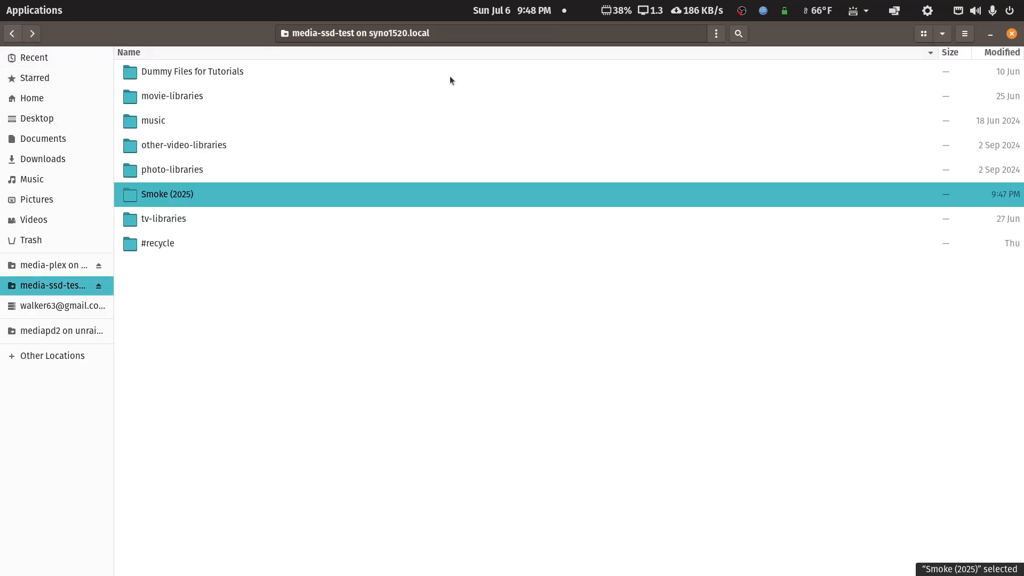
double_click(860, 34)
left_click_drag(667, 129, 477, 69)
Step: Look through the tv-libraries folder and its tv-main subfolder, and return to media-ssd-test
double_click(209, 250)
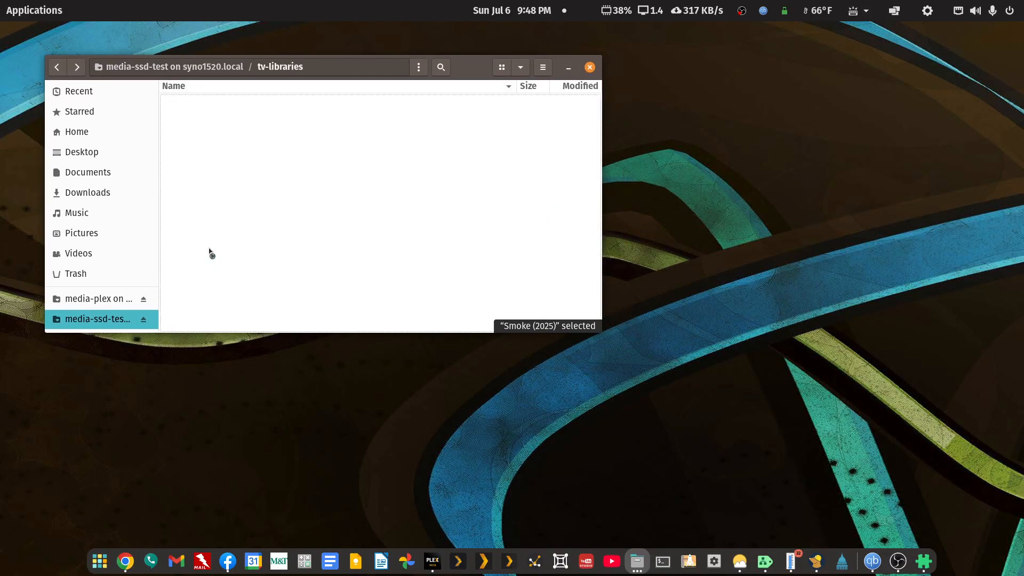
double_click(205, 180)
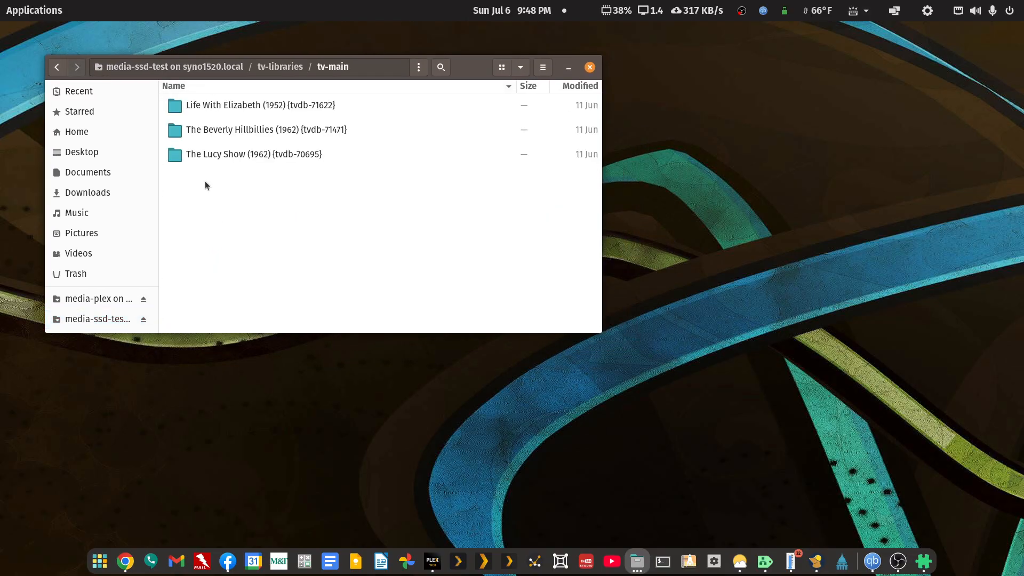
left_click(58, 67)
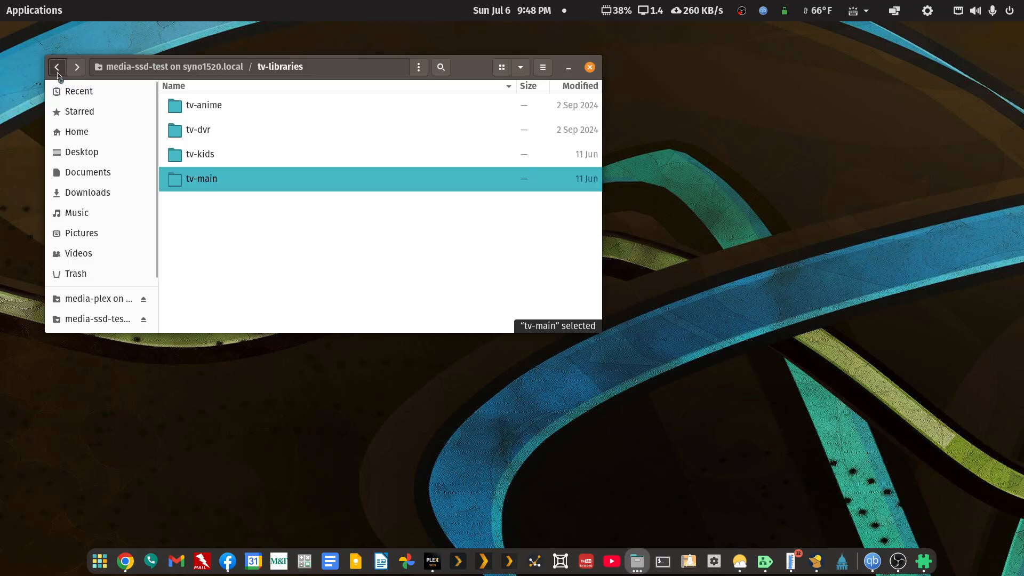
left_click(57, 67)
Step: Move the Smoke (2025) folder from media-ssd-test into the tv-libraries folder
right_click(218, 230)
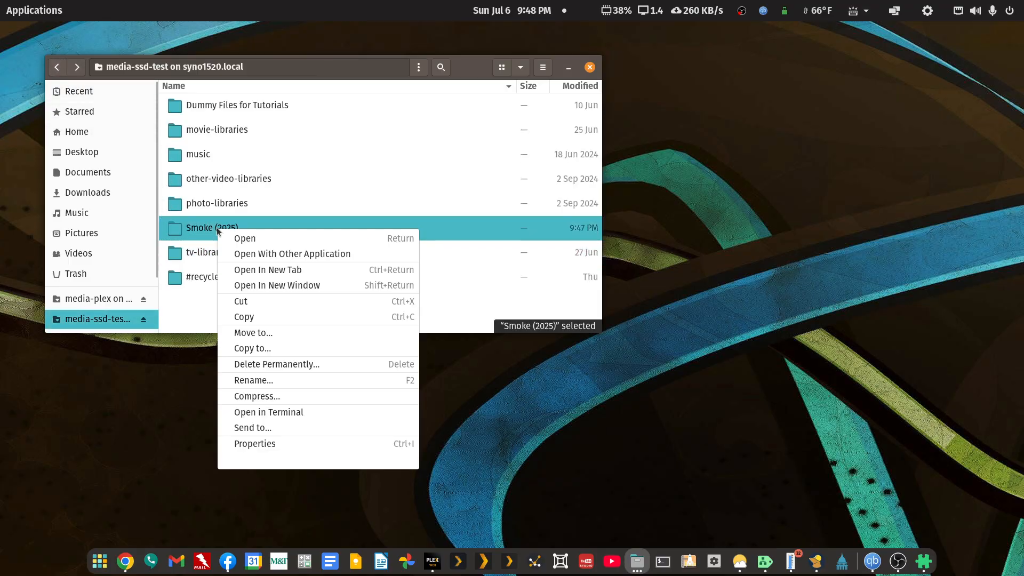
left_click(228, 296)
double_click(213, 254)
right_click(208, 258)
left_click(234, 296)
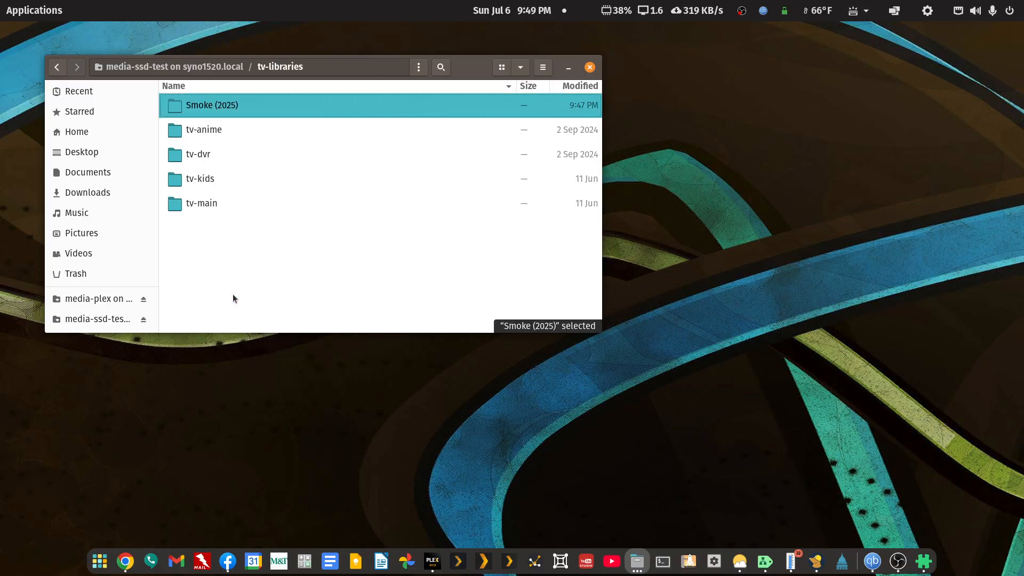
Step: Create a new folder named tv-test-tmdb inside tv-libraries
right_click(206, 241)
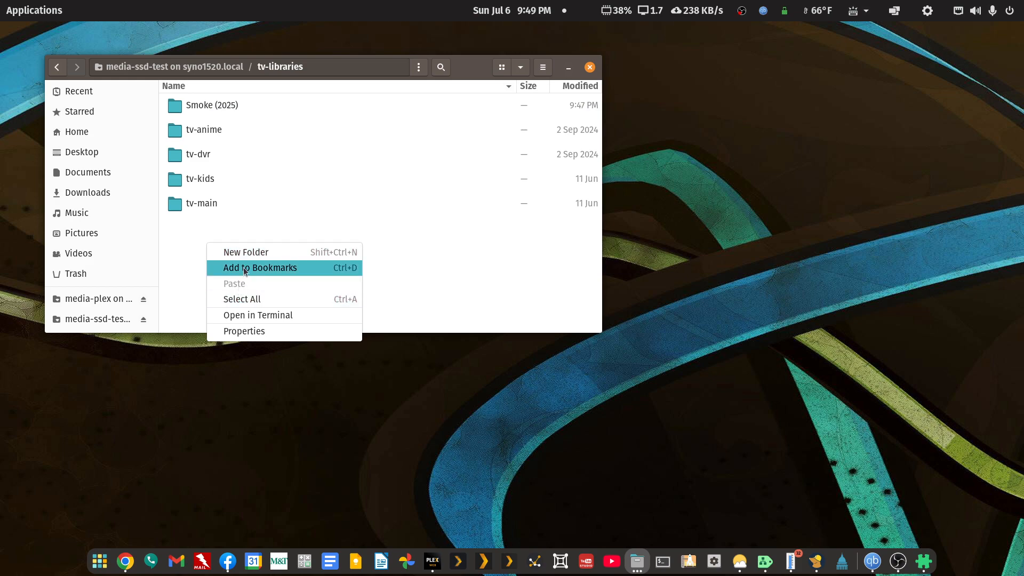
left_click(246, 258)
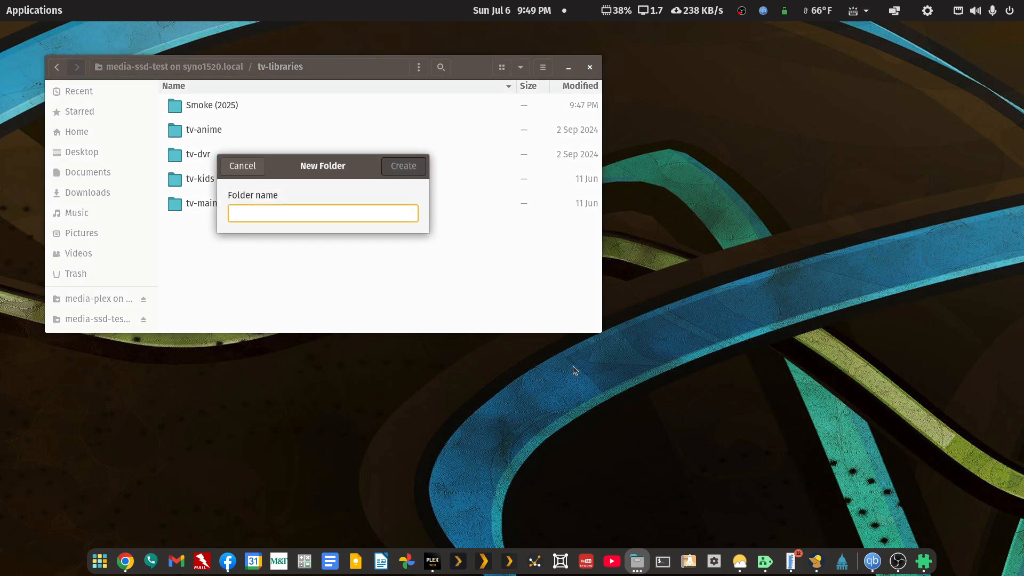
type("tv-")
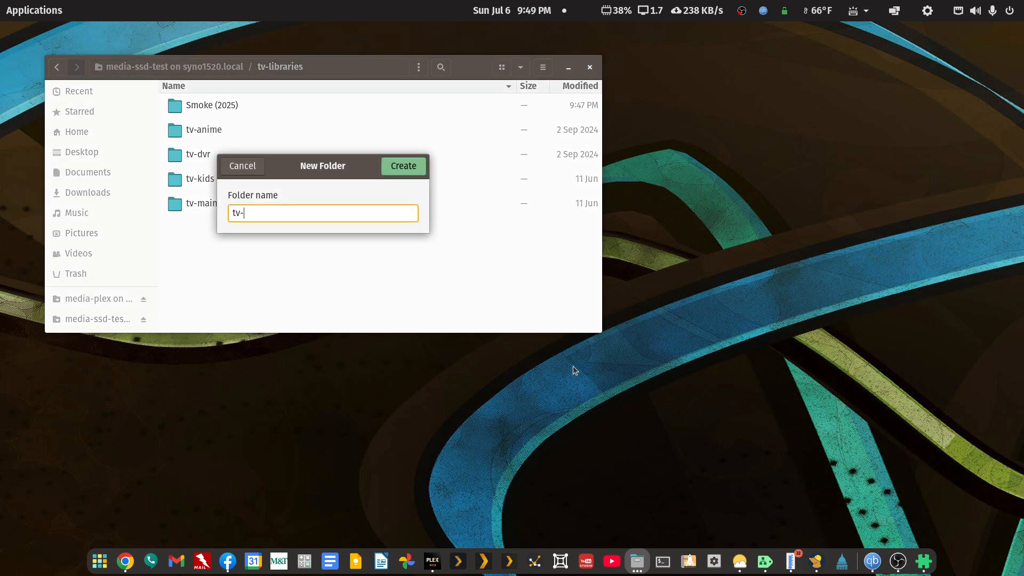
type(" test")
key("Left")
key("Left")
key("BackSpace")
type("tmdb")
key("Return")
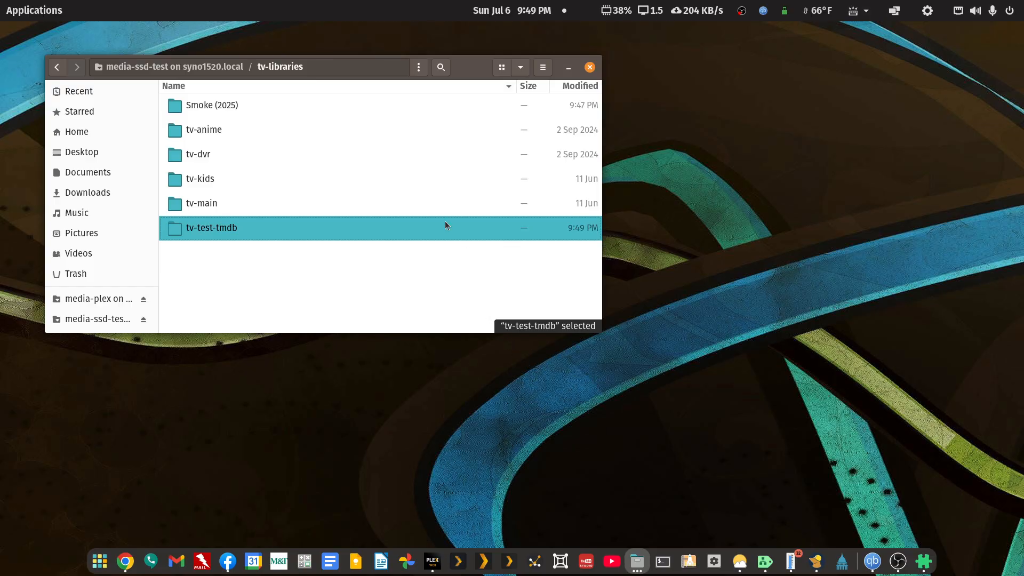
Step: Copy the Smoke (2025) folder from tv-libraries into the tv-main subfolder
right_click(222, 104)
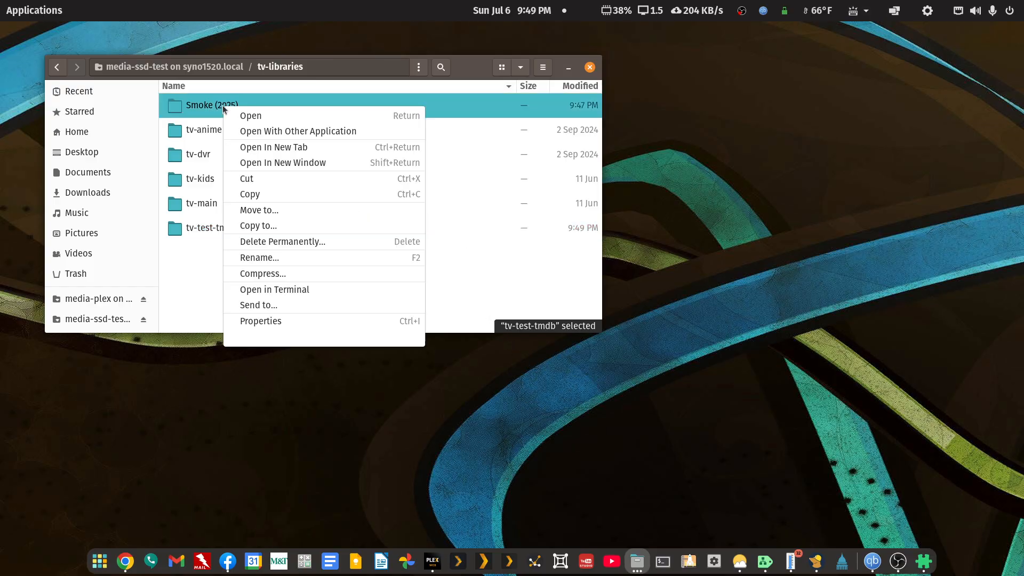
left_click(240, 196)
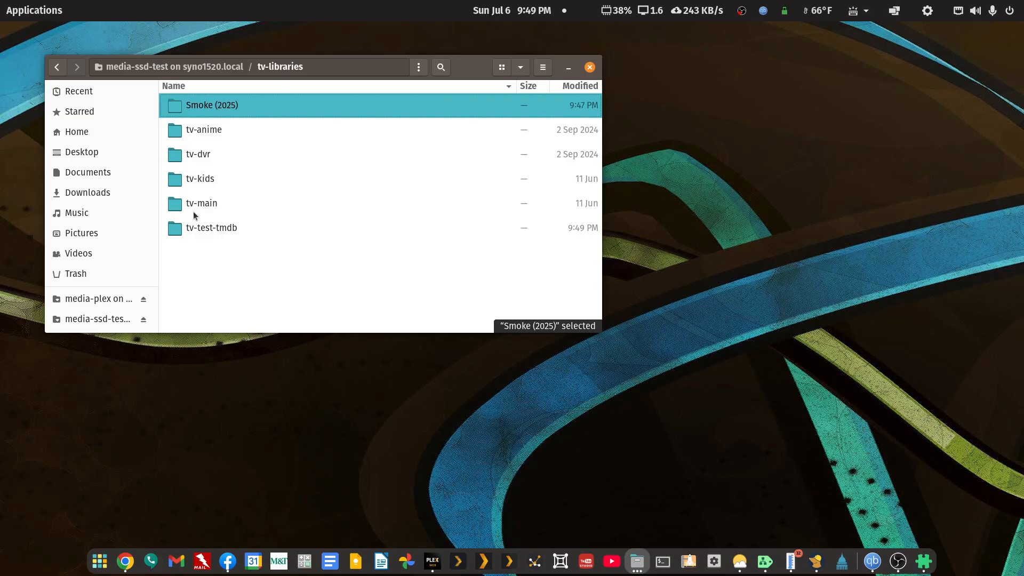
right_click(198, 207)
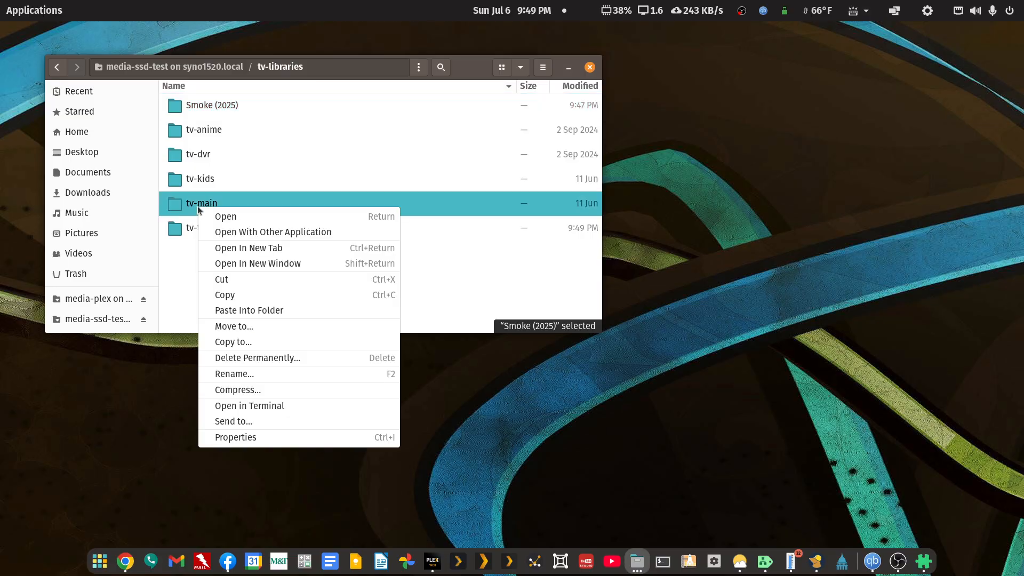
left_click(231, 311)
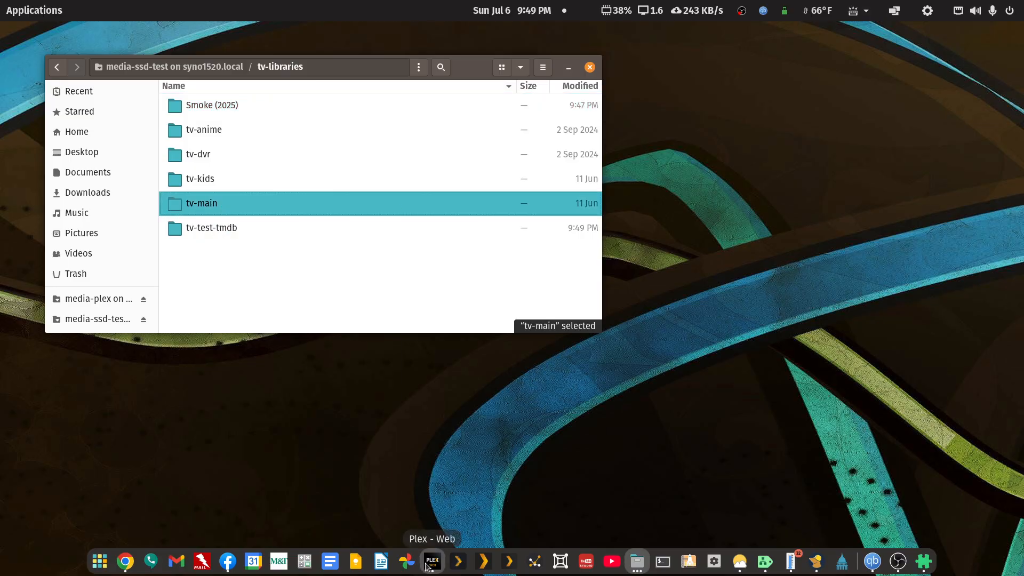
Step: Switch to Plex, open the TV Shows library and examine the Smoke (2025) Season 1 episodes and the Pilot's details
left_click(428, 563)
left_click(288, 408)
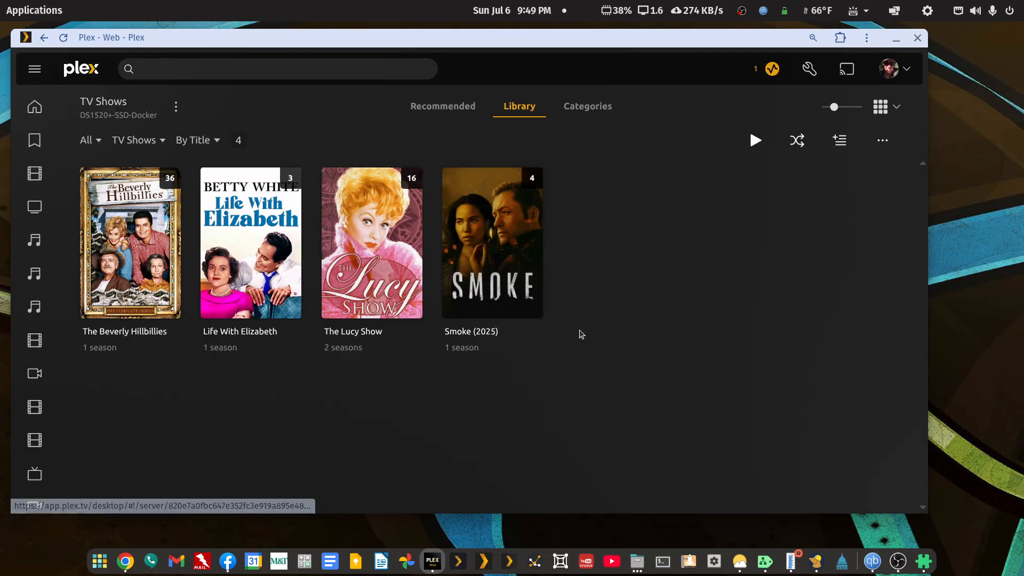
left_click(533, 263)
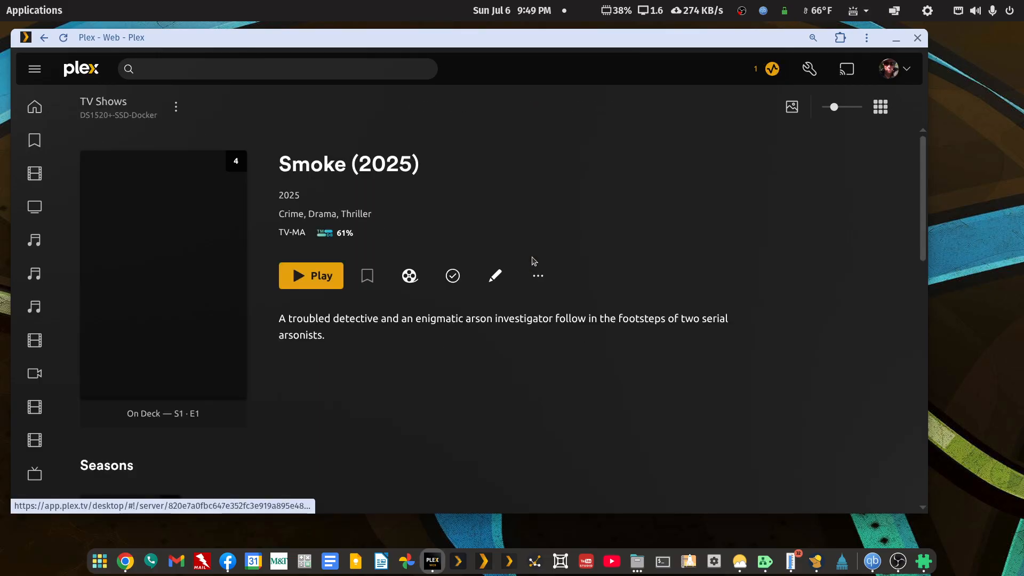
scroll(298, 384, "down", 5)
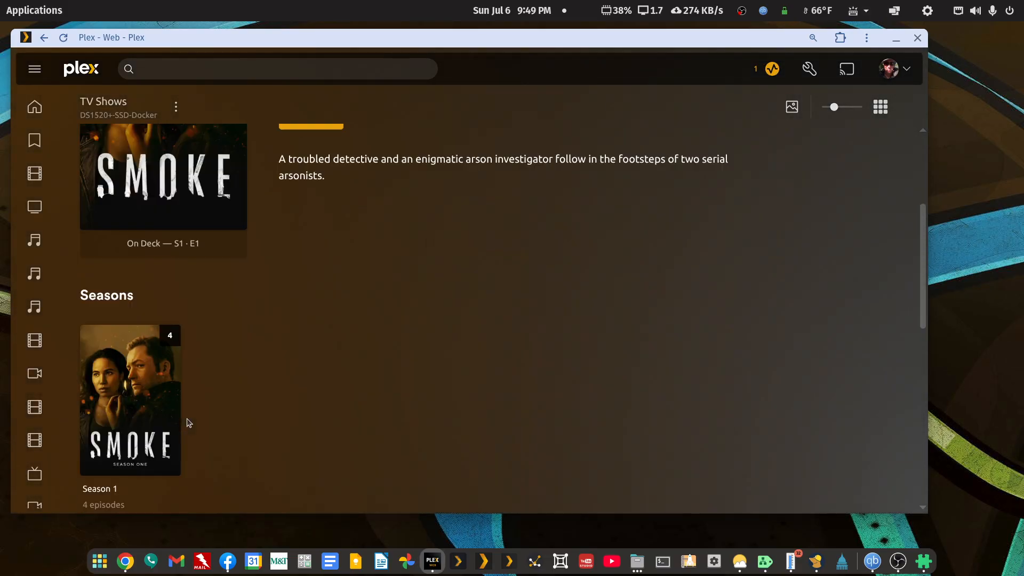
left_click(179, 251)
scroll(433, 341, "down", 5)
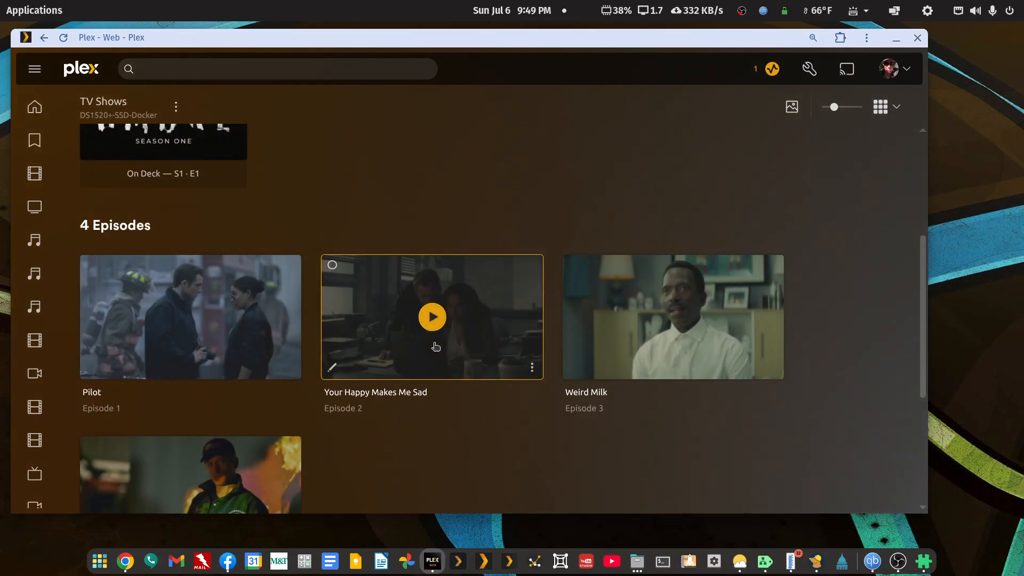
left_click(287, 341)
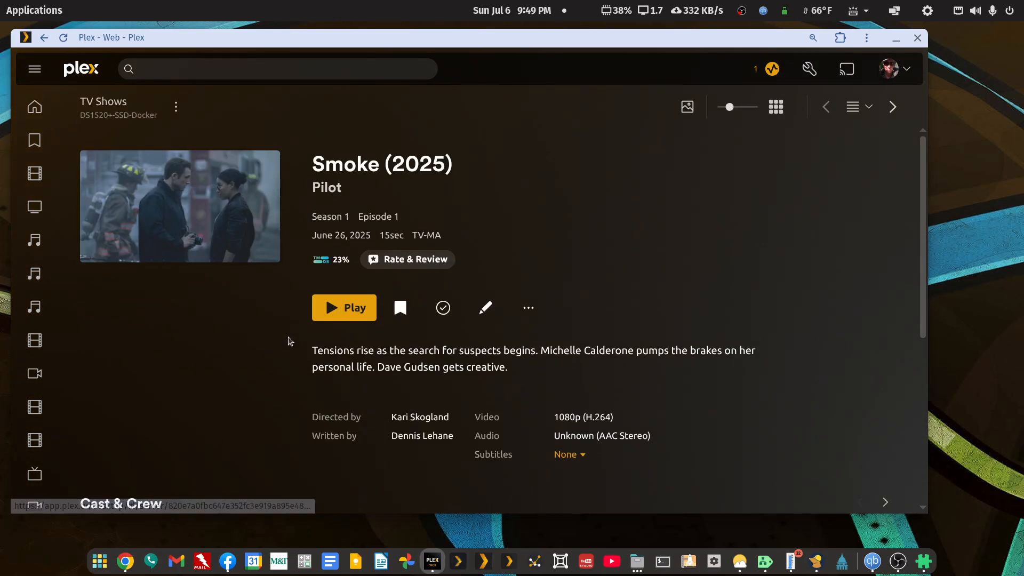
scroll(531, 349, "down", 2)
scroll(450, 170, "up", 2)
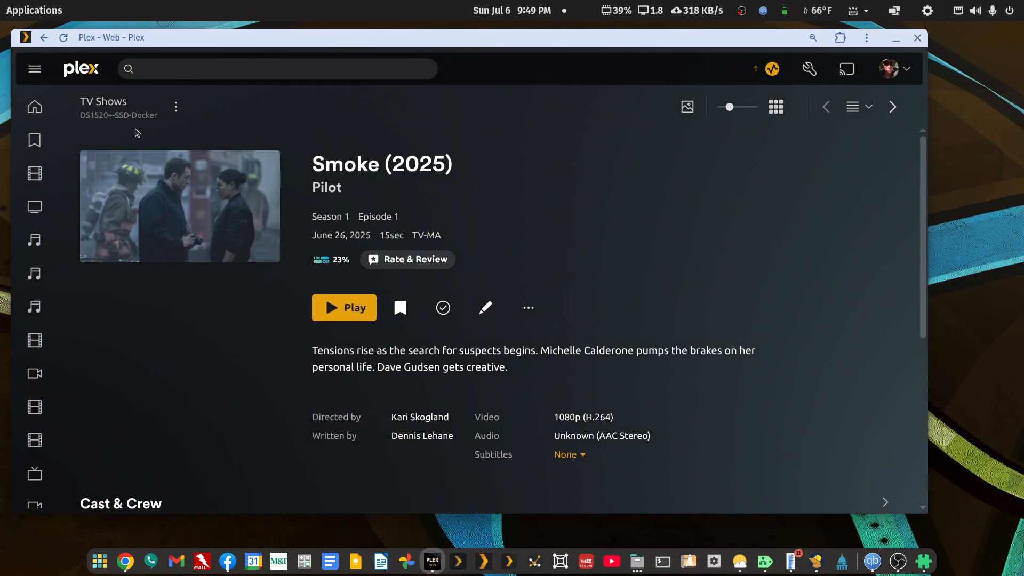
Step: Check the Episode ordering choices in the TV Shows library's advanced settings and close the settings without saving
left_click(118, 103)
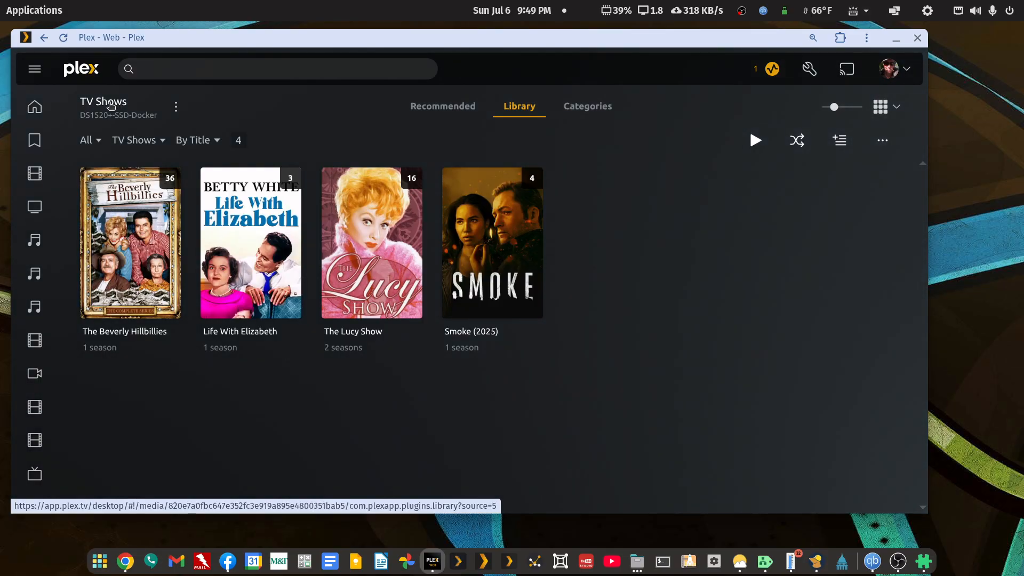
left_click(176, 107)
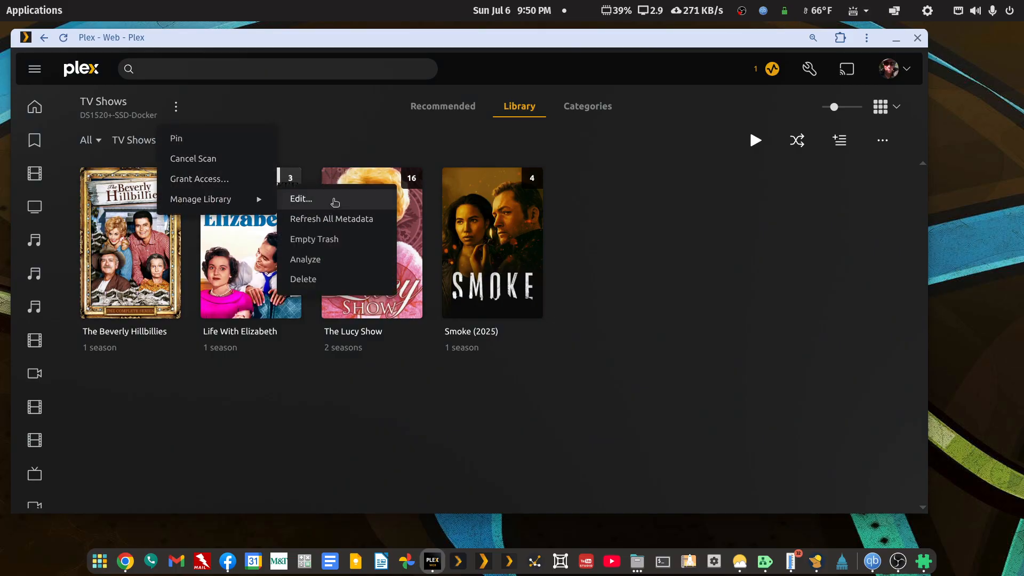
left_click(326, 201)
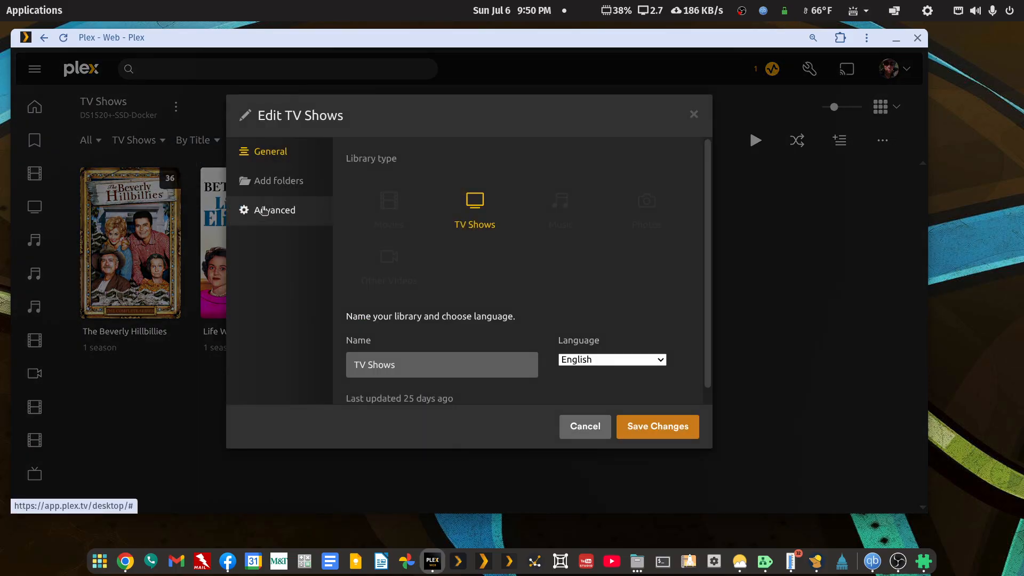
left_click(264, 211)
scroll(473, 326, "down", 3)
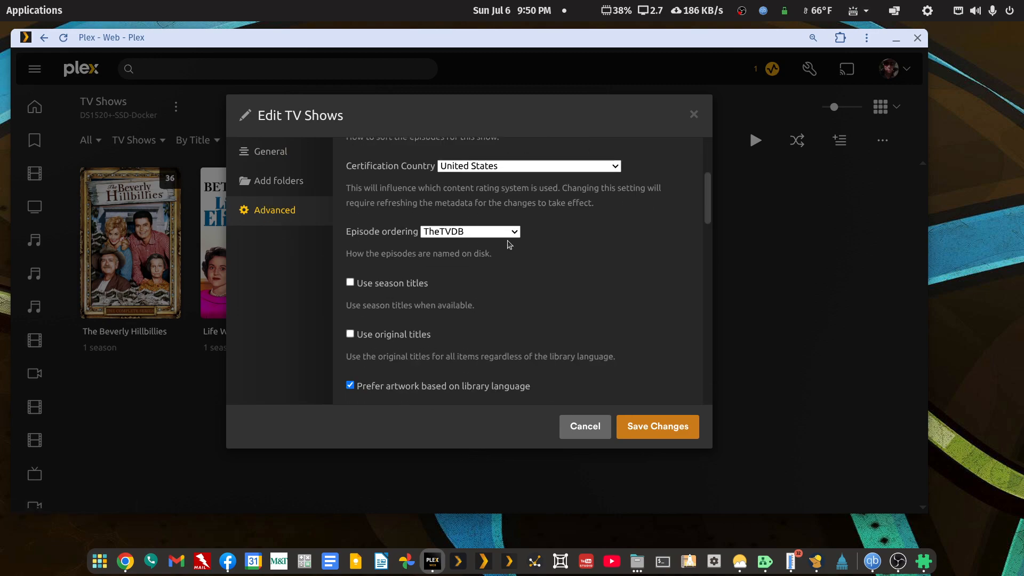
left_click(515, 232)
left_click(515, 232)
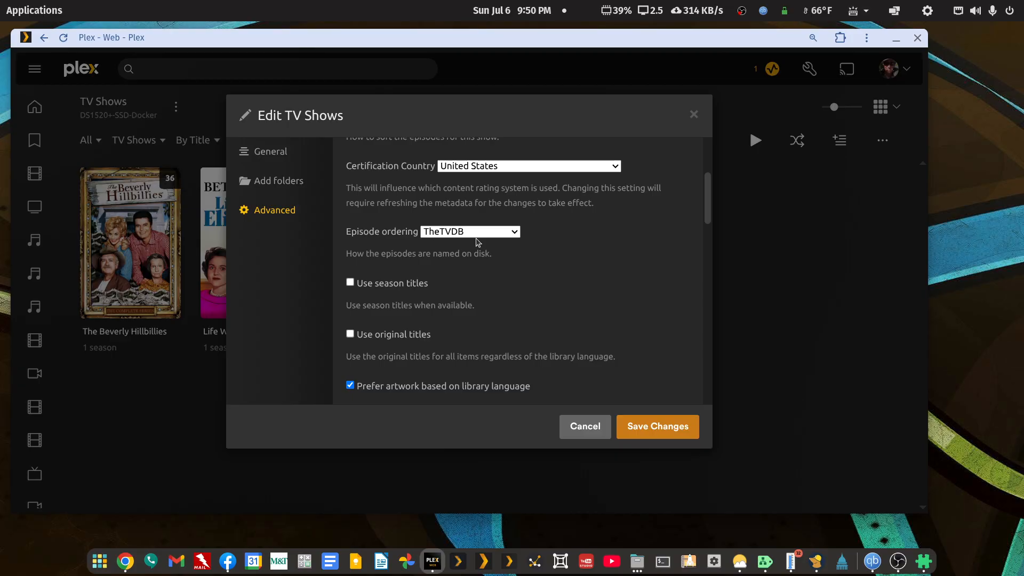
left_click(585, 426)
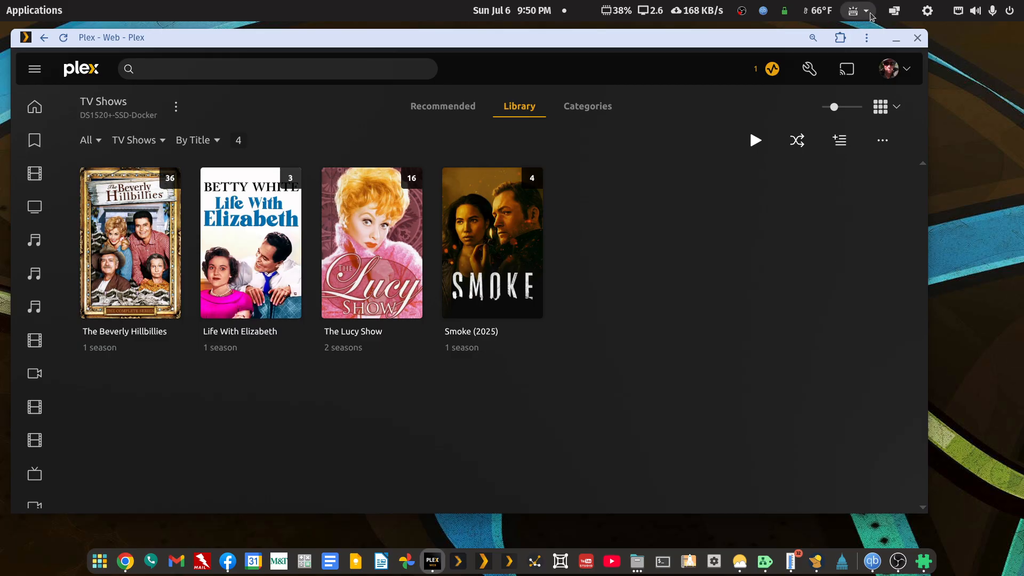
Step: Go back through the previously viewed Smoke (2025) and TV Shows pages to the server's Libraries management page
right_click(699, 71)
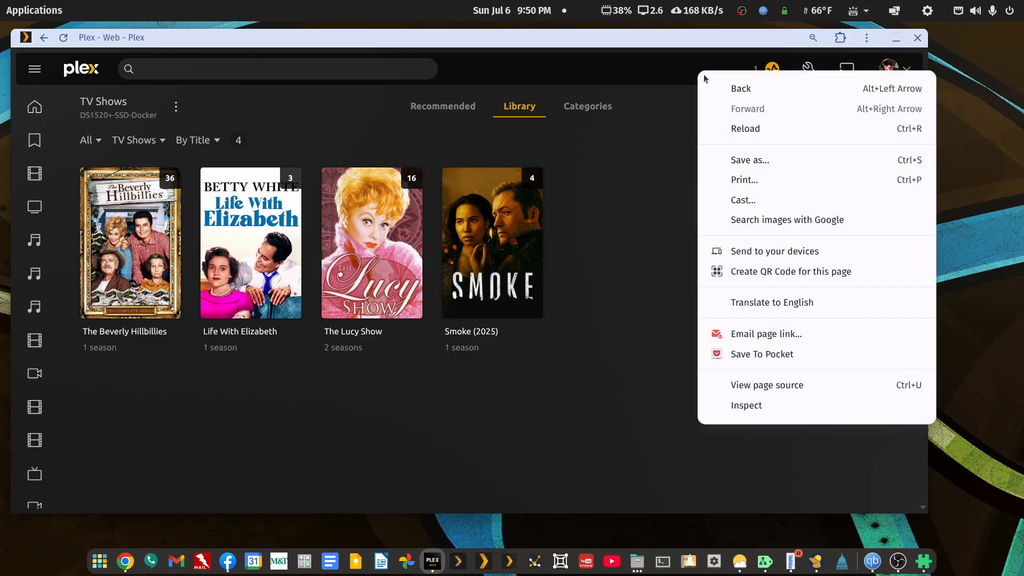
left_click(722, 87)
right_click(659, 61)
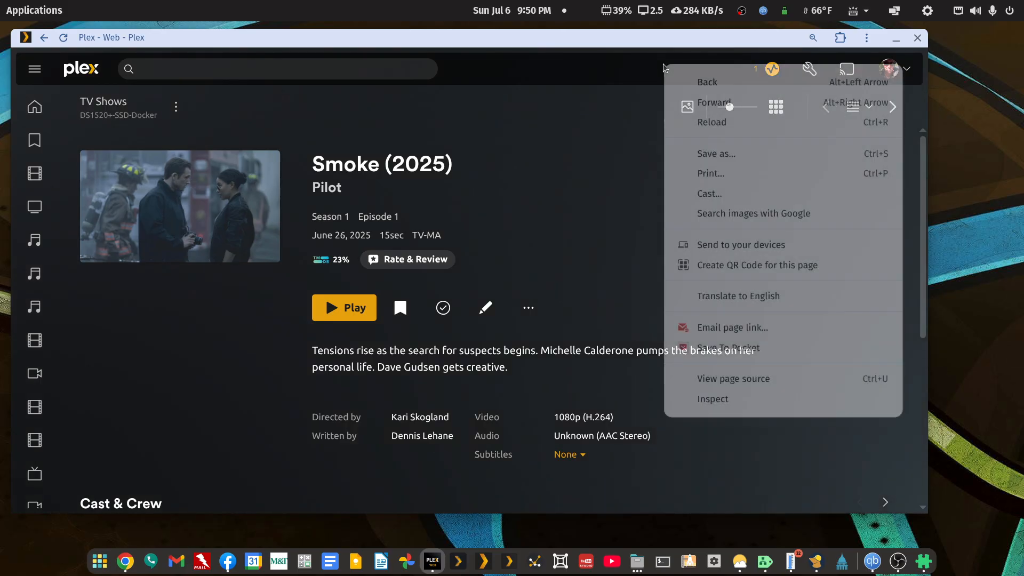
left_click(686, 85)
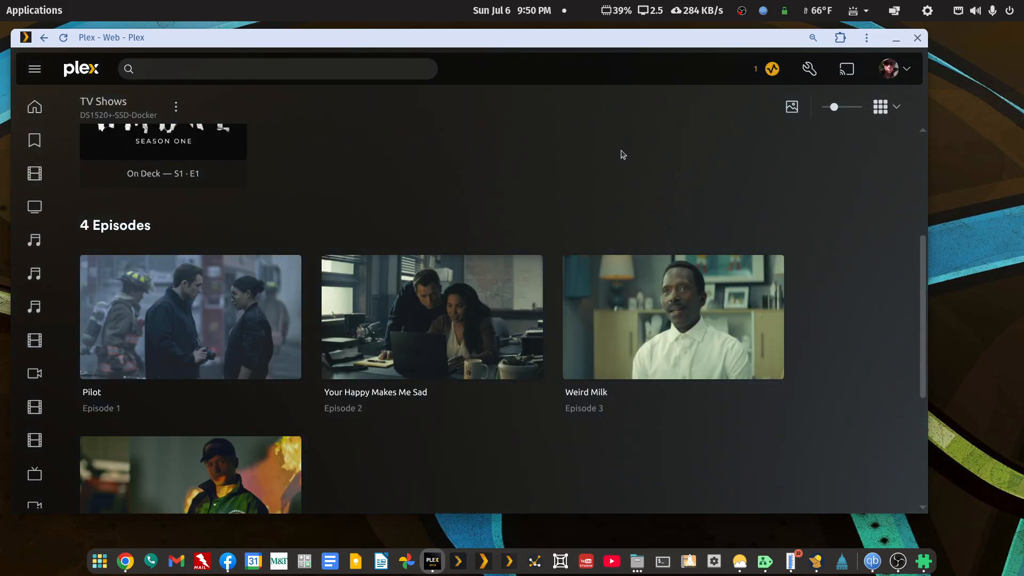
scroll(623, 155, "up", 3)
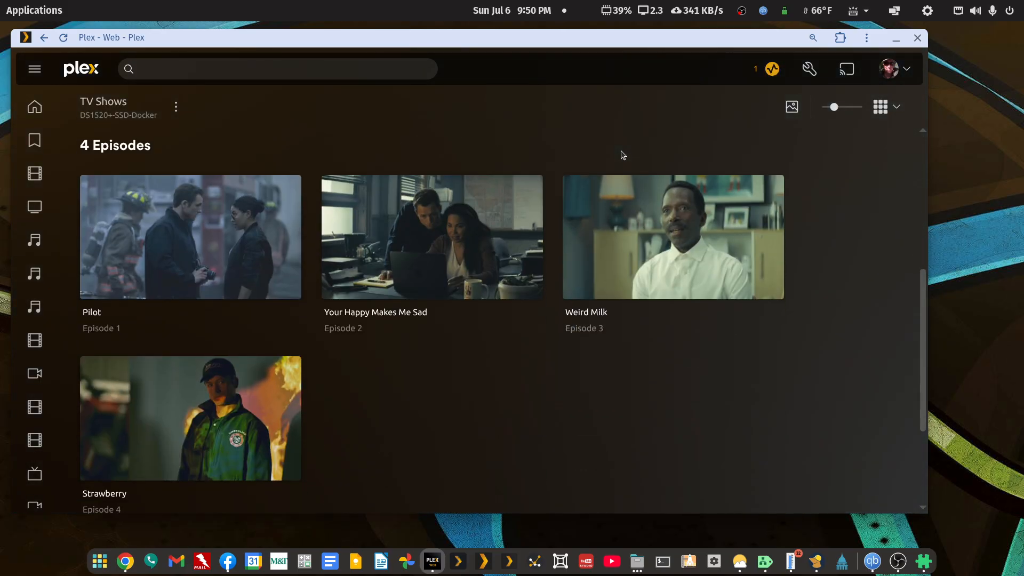
right_click(620, 155)
left_click(644, 176)
right_click(639, 174)
left_click(664, 189)
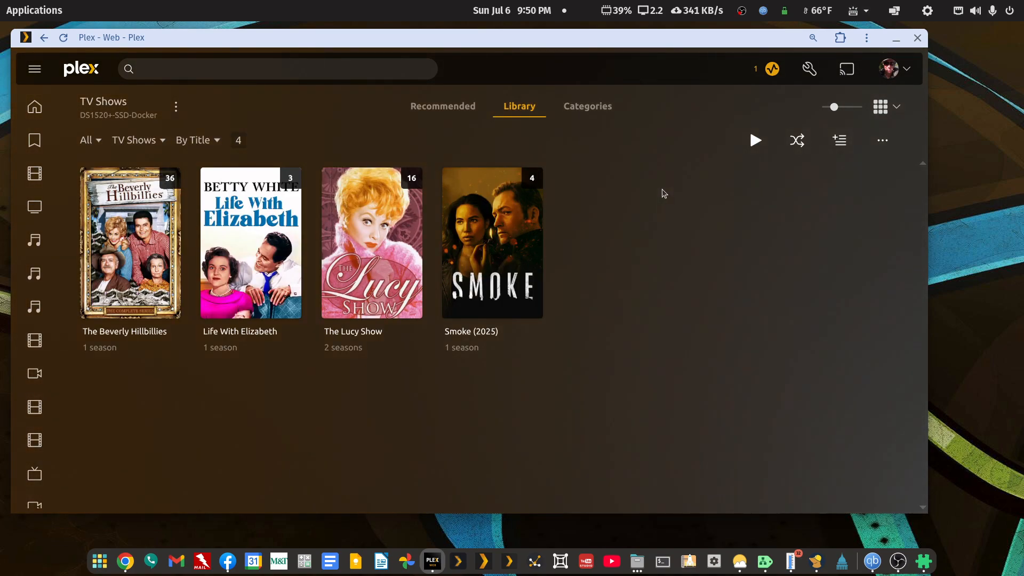
right_click(655, 191)
left_click(670, 203)
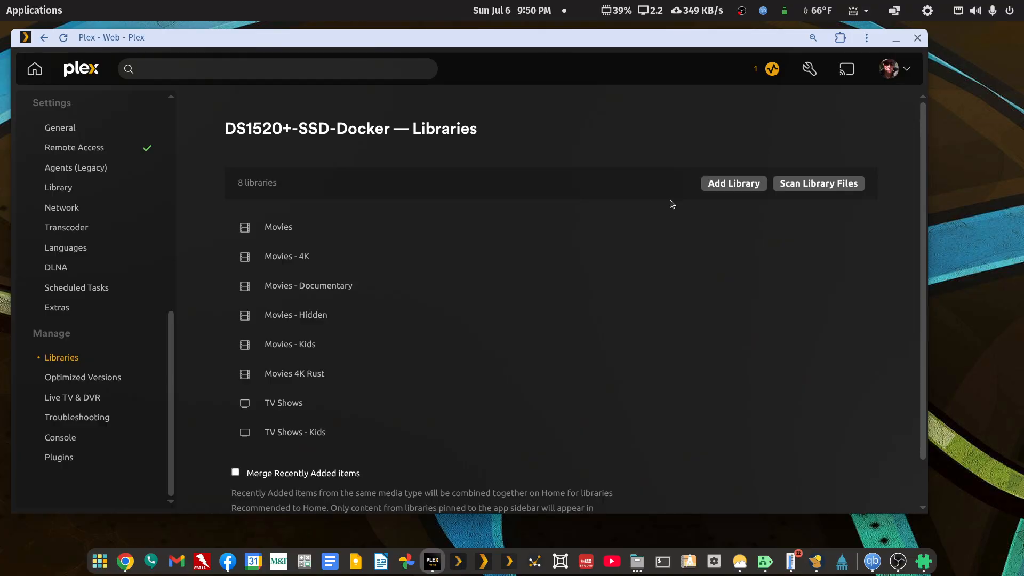
Step: Move the Plex window clear of the file manager and copy the Smoke (2025) folder into tv-test-tmdb
left_click_drag(754, 36, 822, 286)
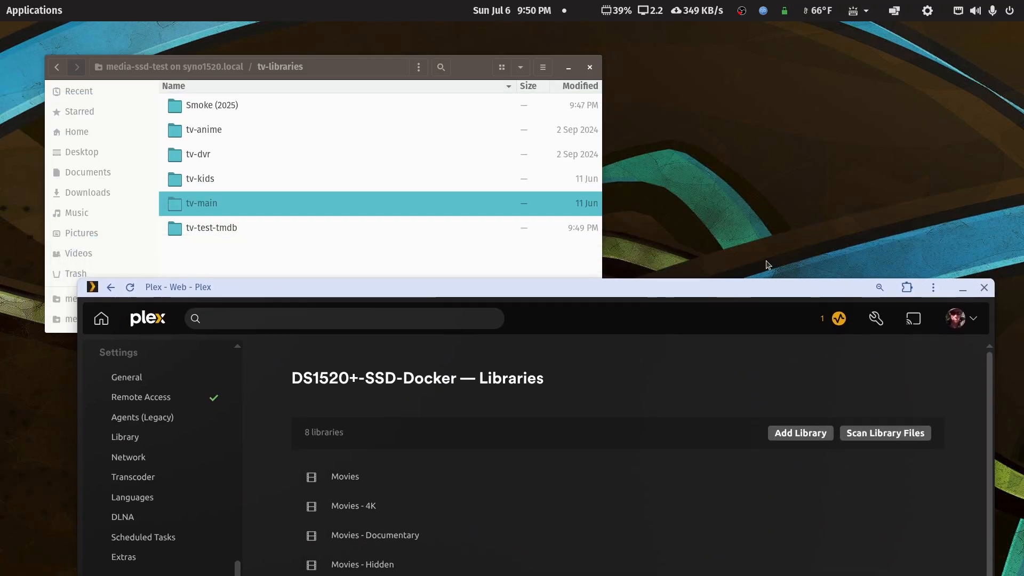
left_click(470, 74)
right_click(214, 105)
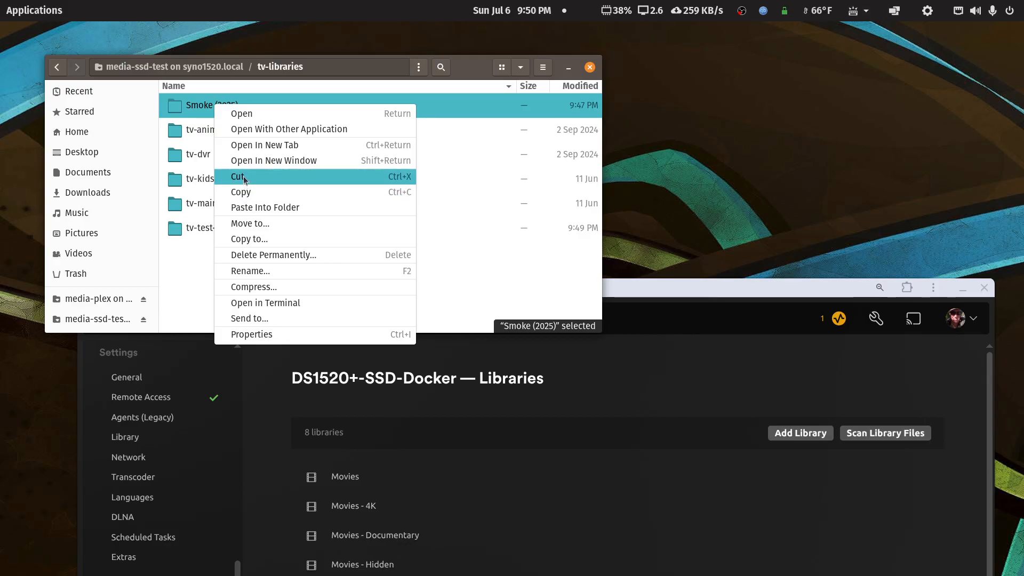
left_click(246, 192)
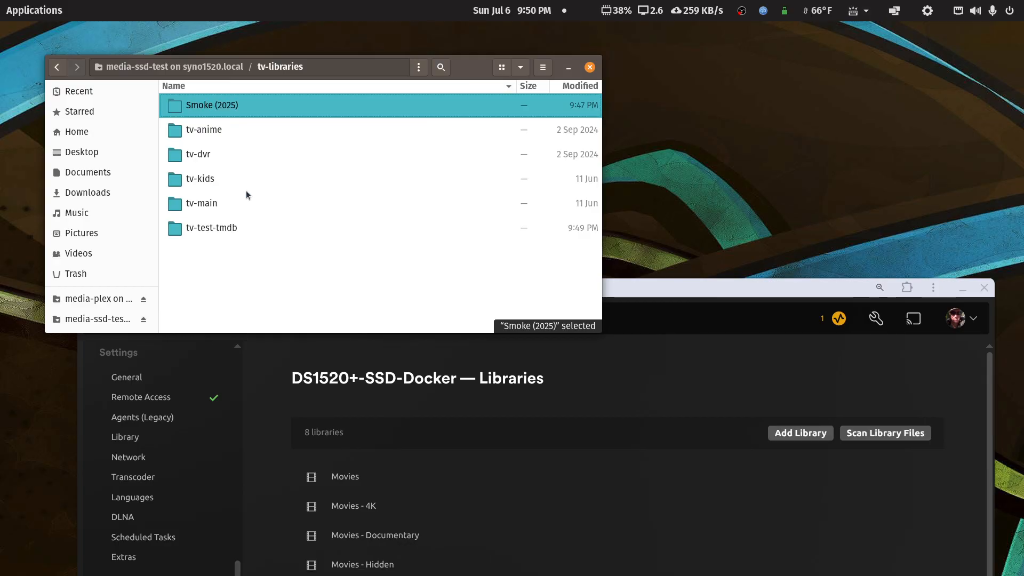
right_click(217, 228)
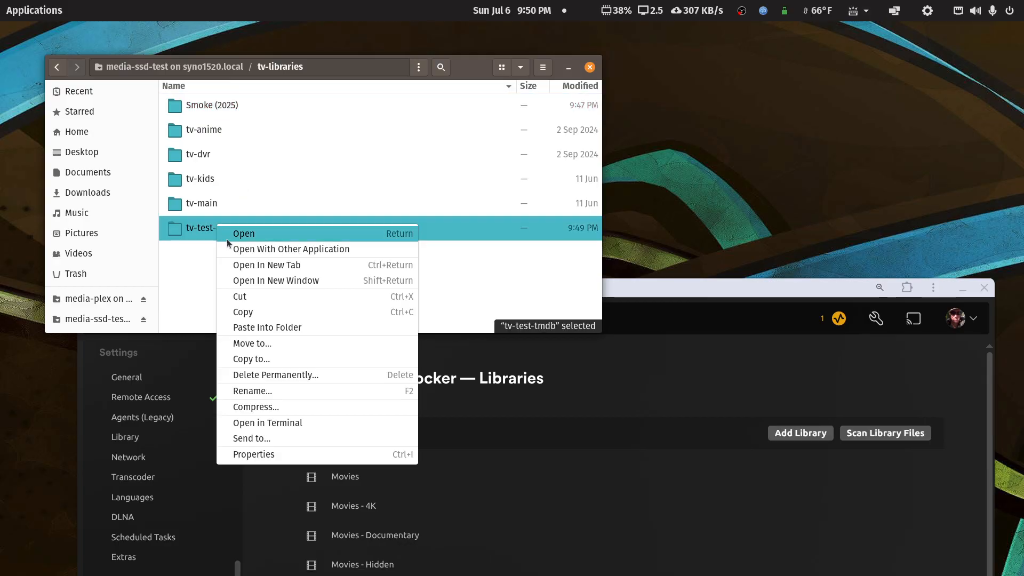
left_click(264, 328)
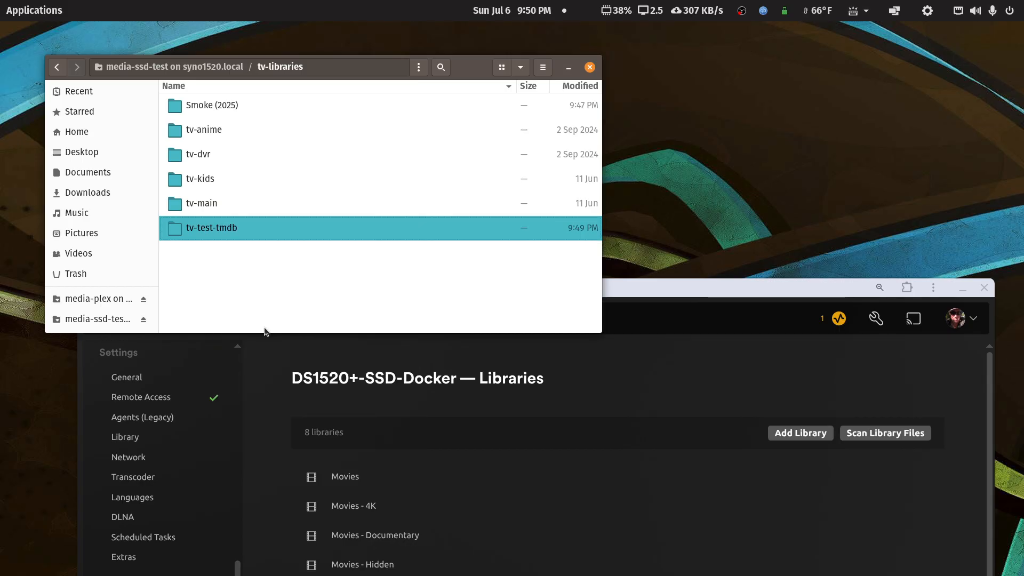
Step: Check the copied Smoke (2025) folder in tv-test-tmdb down to Season 01, and return to tv-libraries
double_click(227, 231)
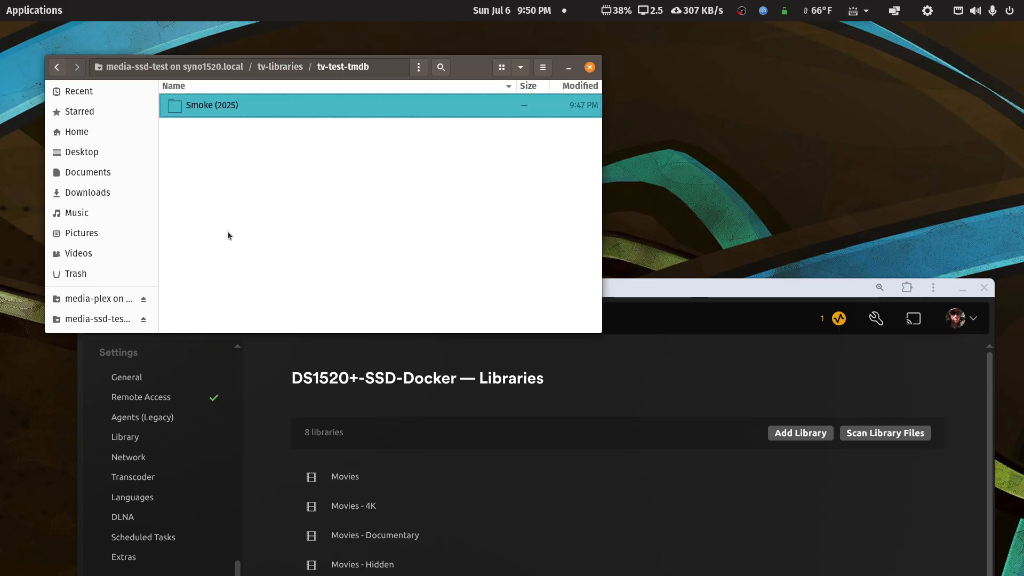
double_click(182, 111)
left_click(187, 107)
double_click(187, 108)
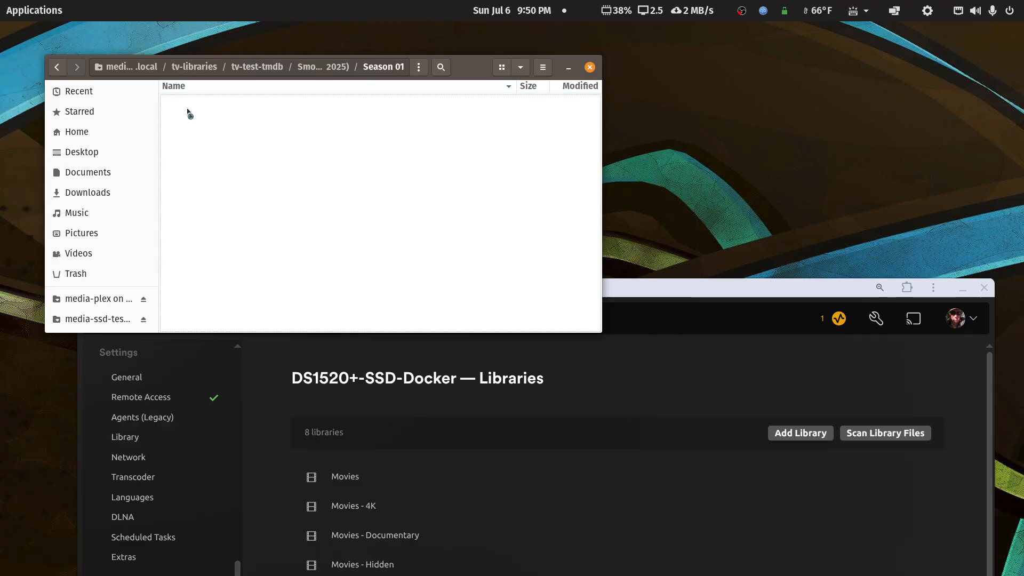
left_click(58, 69)
left_click(58, 68)
left_click(58, 68)
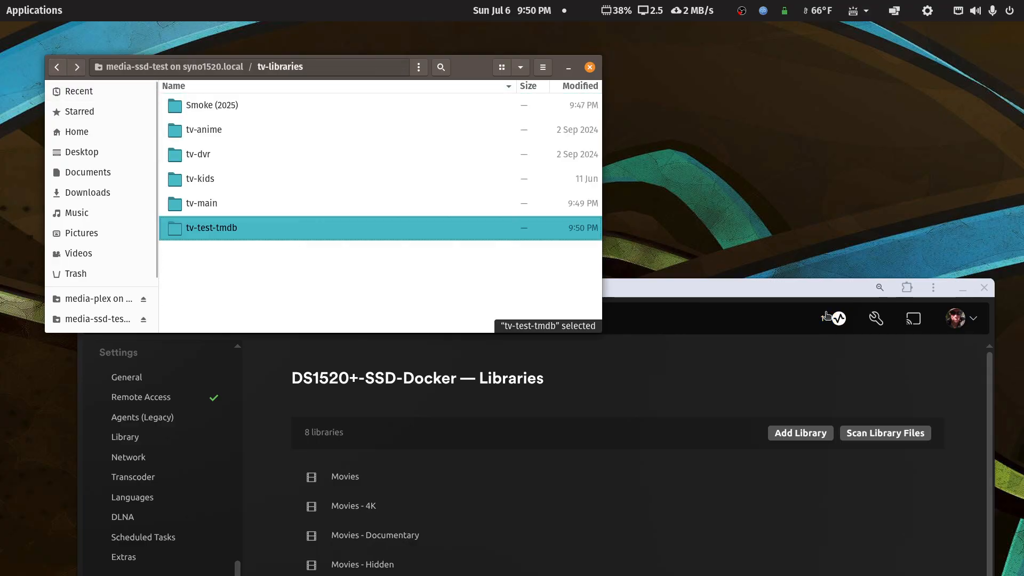
Step: Restore the Plex window to full screen and start a new English TV Shows library named TV Shows - Test TMDB
left_click_drag(800, 299, 796, 16)
left_click(781, 176)
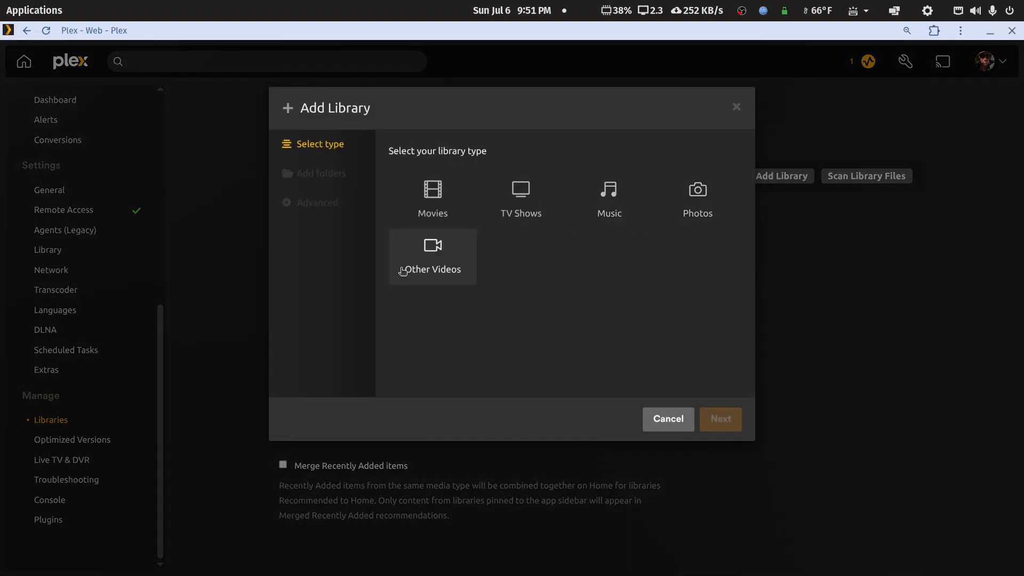
left_click(509, 195)
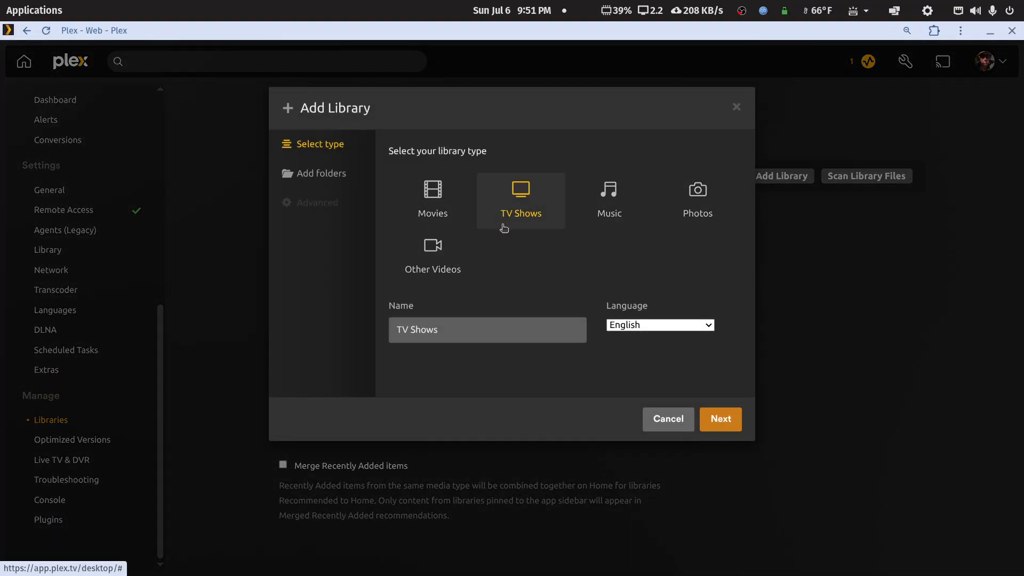
left_click(457, 331)
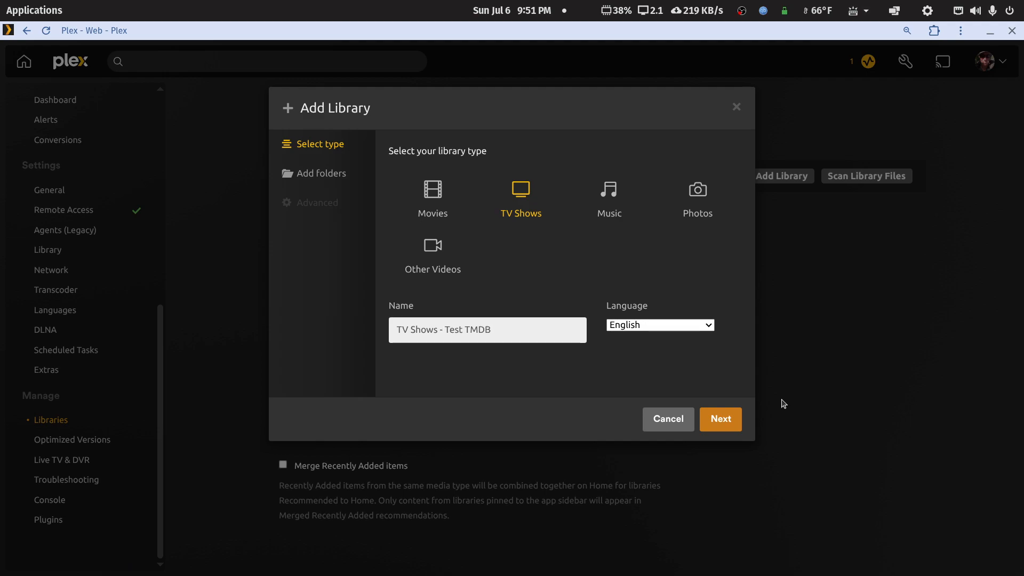
left_click(730, 427)
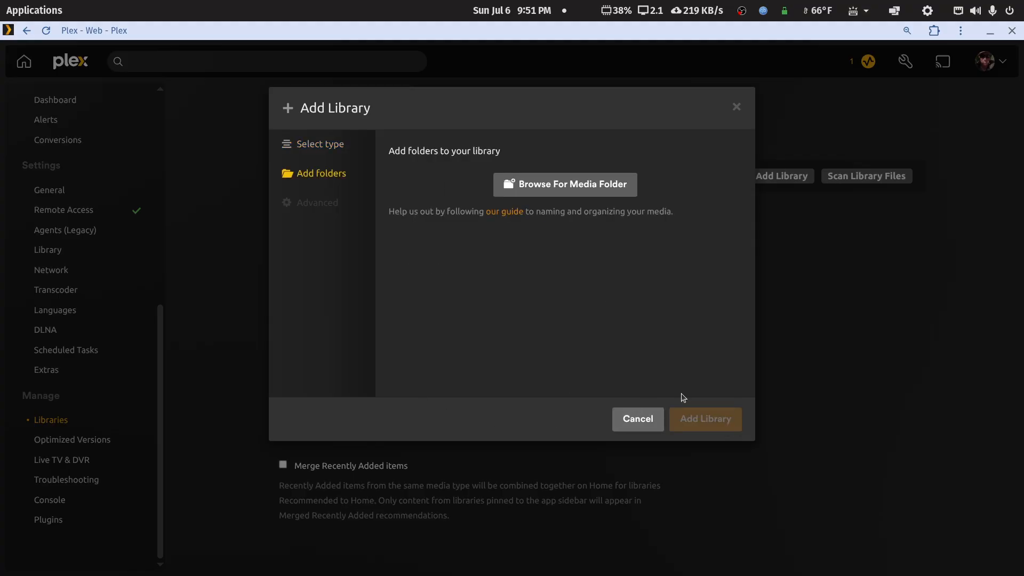
Step: Add /PlexMediaSSD/tv-libraries/tv-test-tmdb as the new library's media folder
left_click(559, 184)
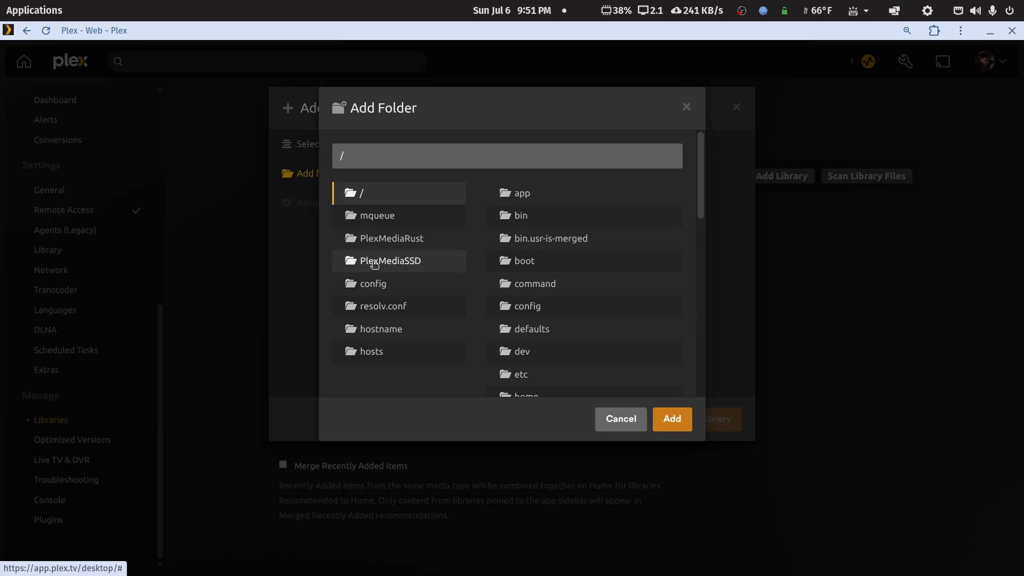
left_click(393, 262)
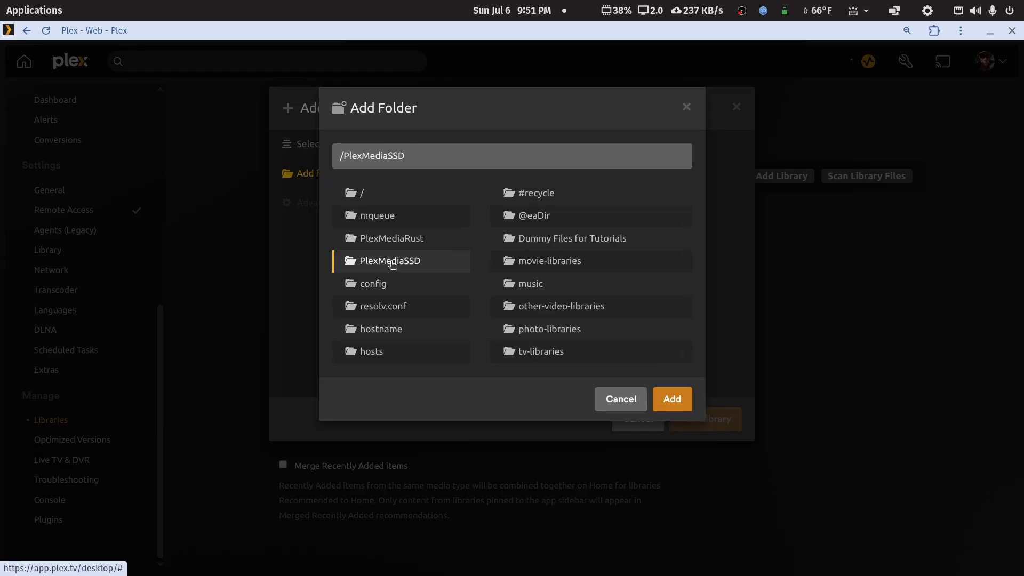
left_click(528, 353)
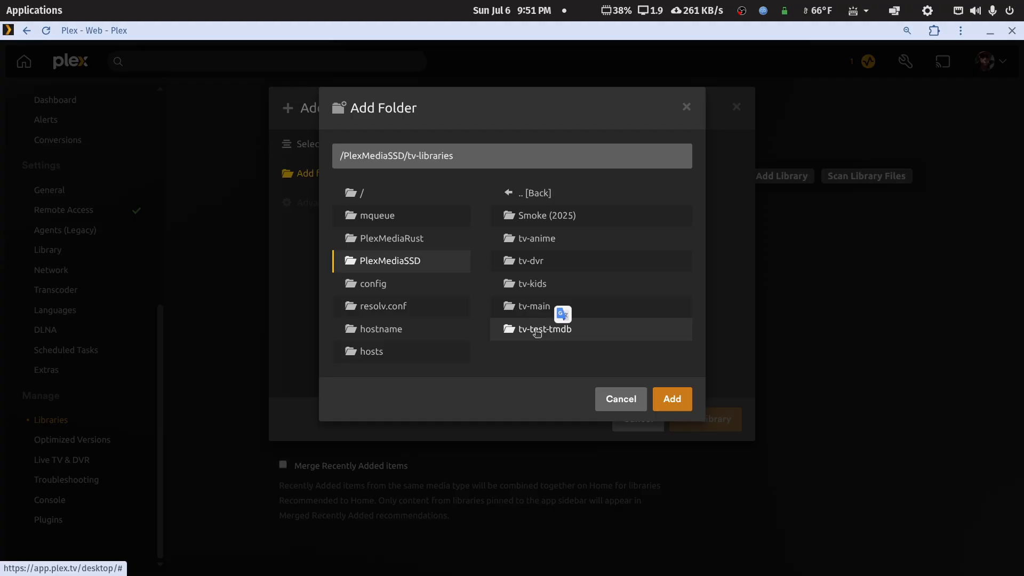
double_click(536, 332)
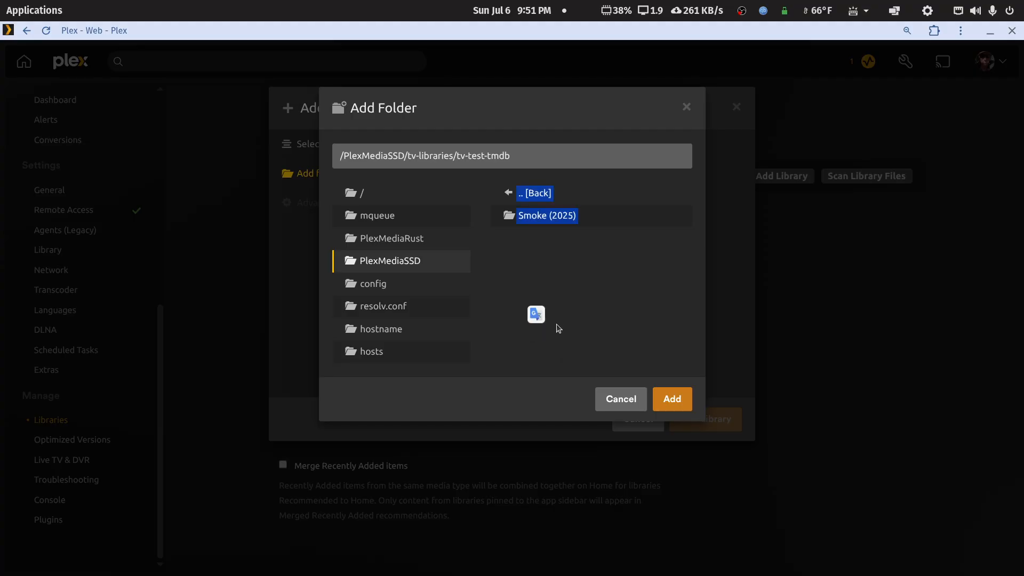
left_click(665, 400)
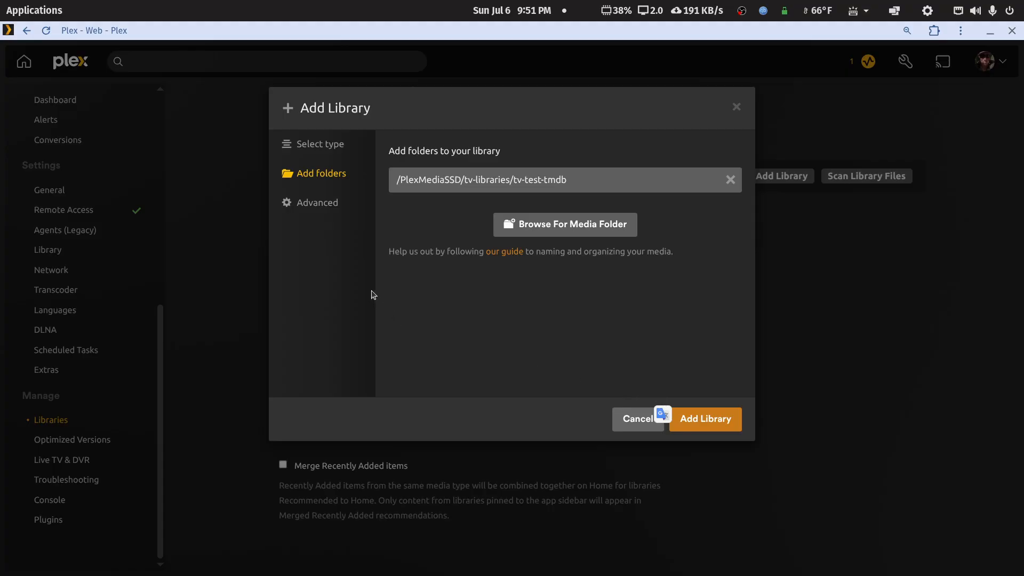
Step: Check the Episode ordering option in the new library's advanced settings and create the library
left_click(315, 203)
scroll(573, 374, "down", 3)
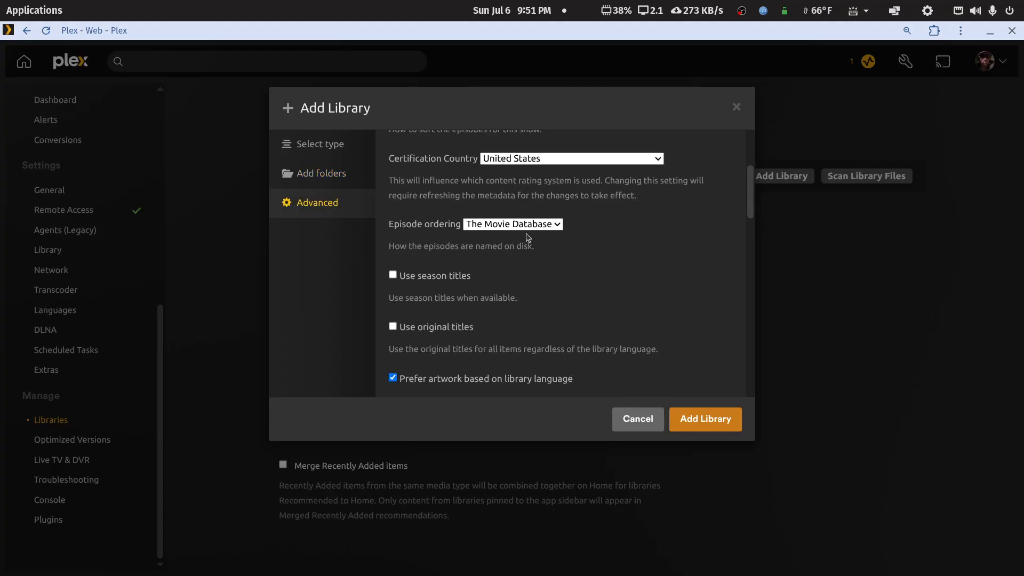
left_click(705, 419)
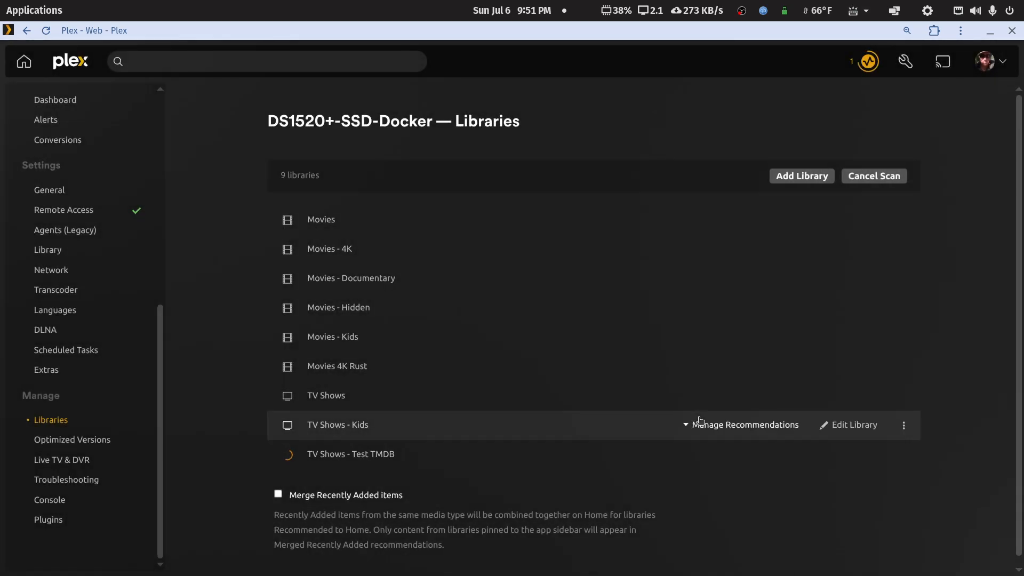
Step: Open Season 1 of Smoke (2025) from the full listing of the TV Shows - Test TMDB library
left_click(341, 454)
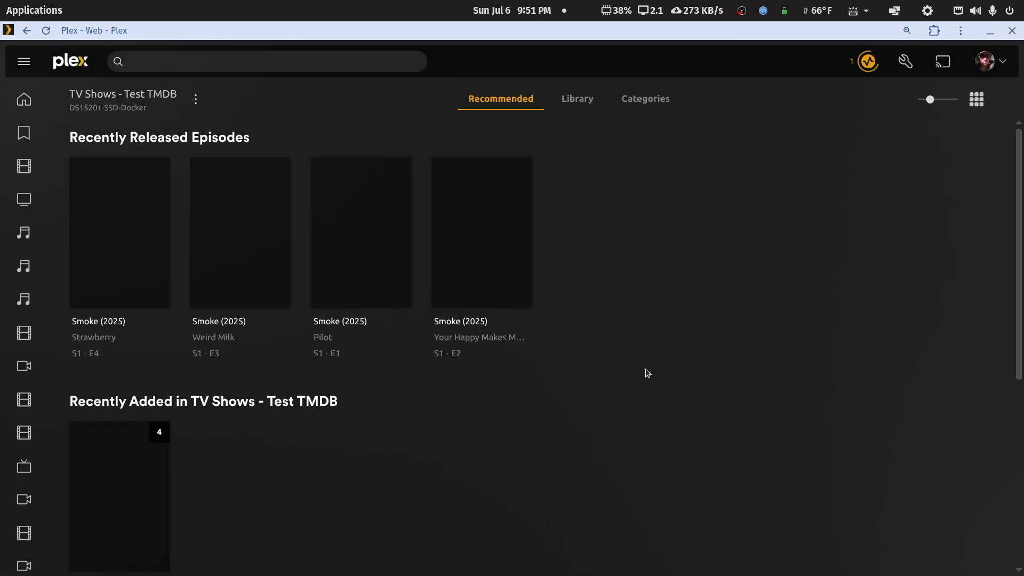
left_click(581, 101)
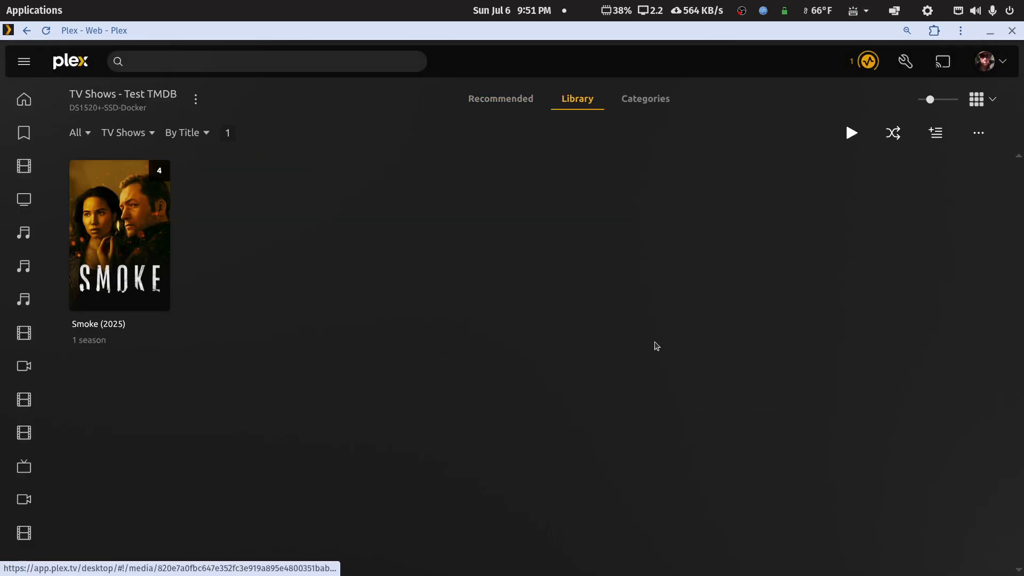
left_click(166, 256)
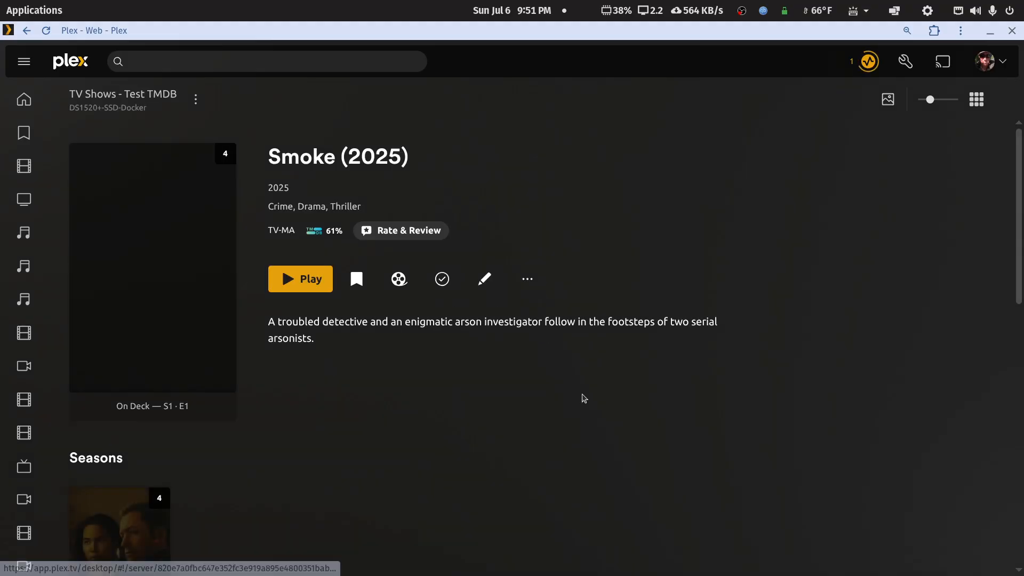
scroll(581, 397, "down", 3)
left_click(120, 373)
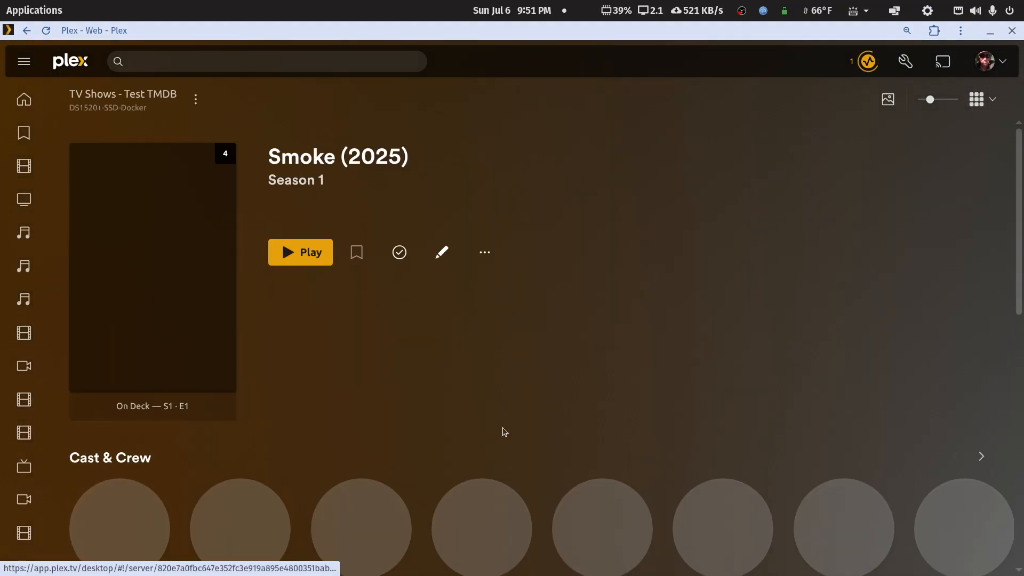
Step: Examine the titles and order of the Season 1 episodes, view the Pilot episode's details, and return to the season
scroll(504, 430, "down", 5)
scroll(505, 430, "up", 5)
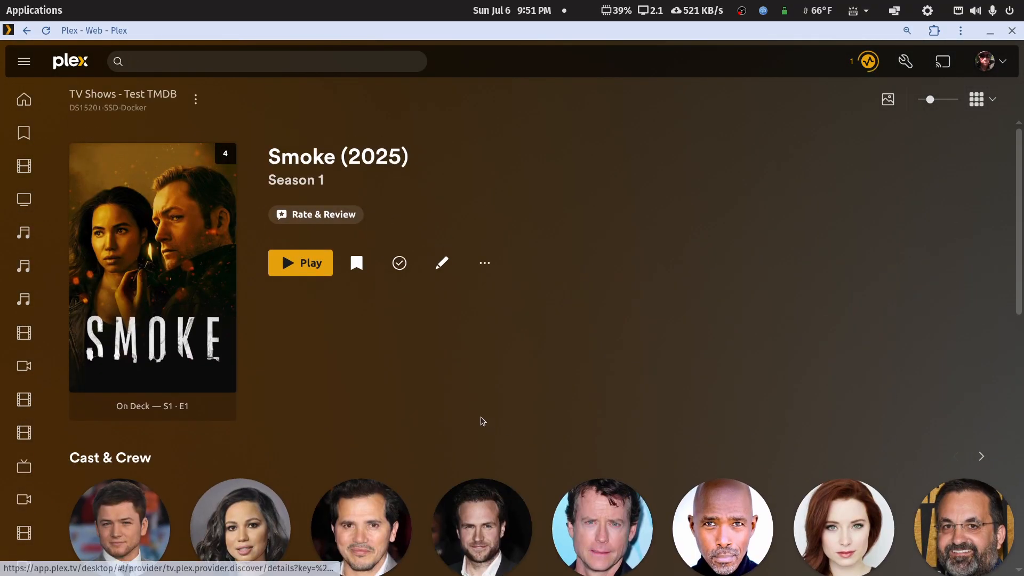
left_click(224, 331)
scroll(483, 343, "down", 5)
scroll(488, 348, "up", 4)
scroll(488, 349, "down", 8)
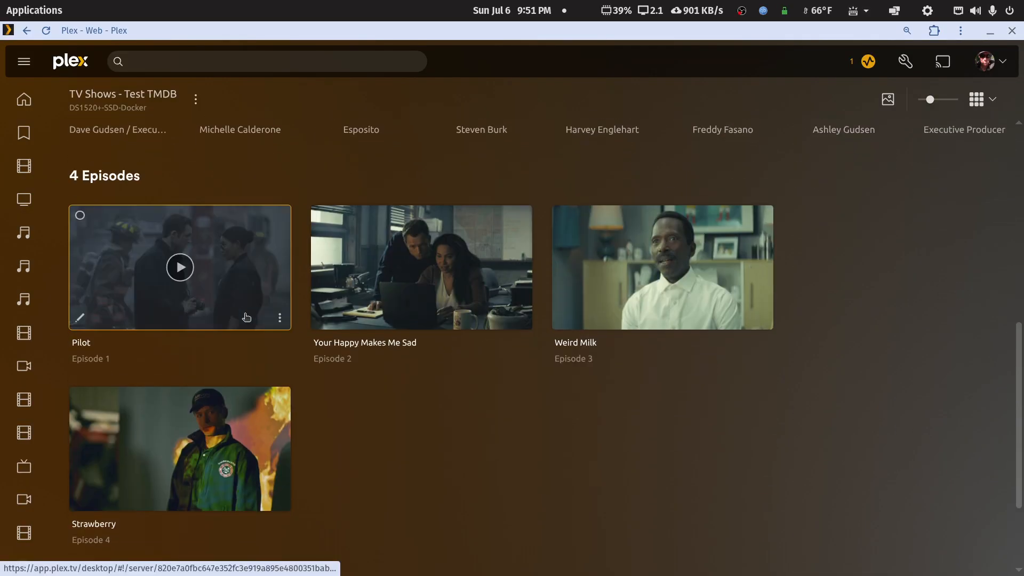
left_click(277, 282)
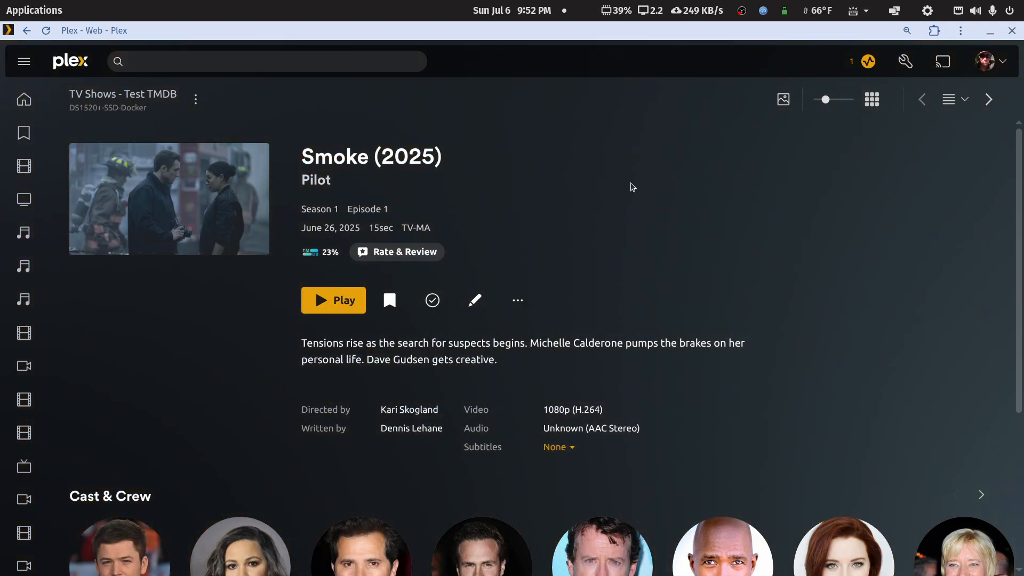
right_click(603, 209)
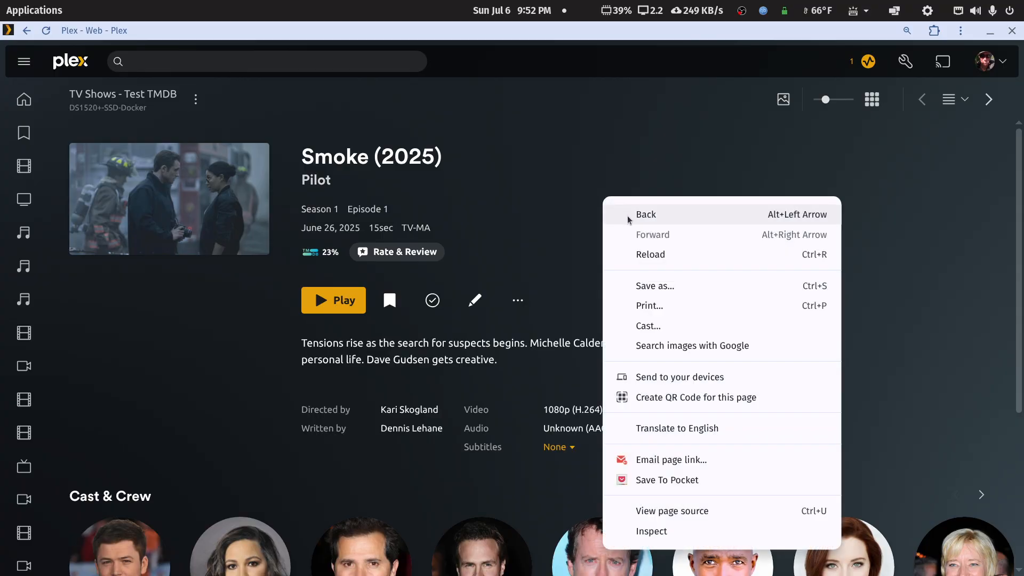
left_click(628, 217)
Step: Open the advanced settings of the TV Shows - Test TMDB library
left_click(198, 106)
mouse_move(261, 192)
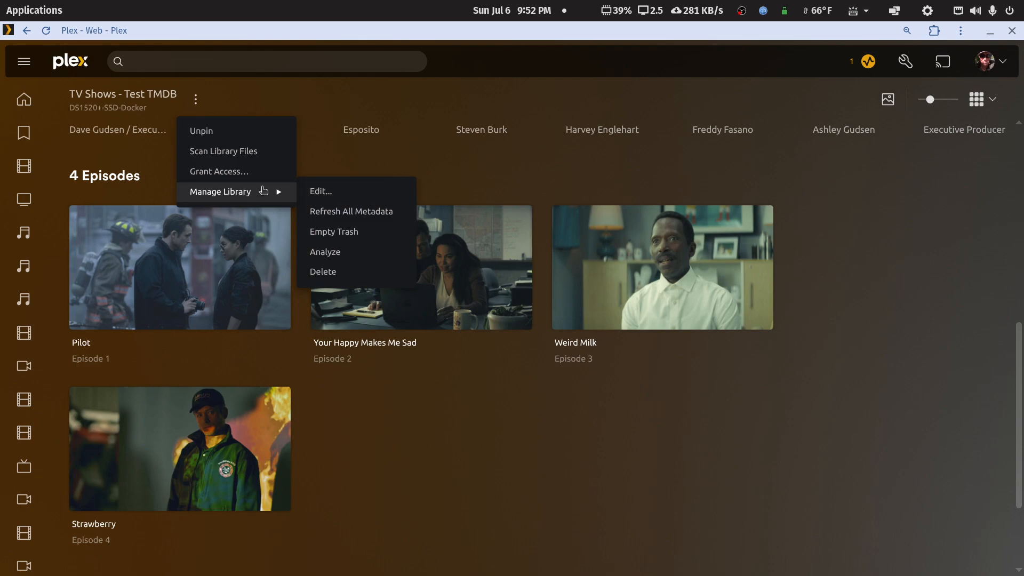
left_click(318, 192)
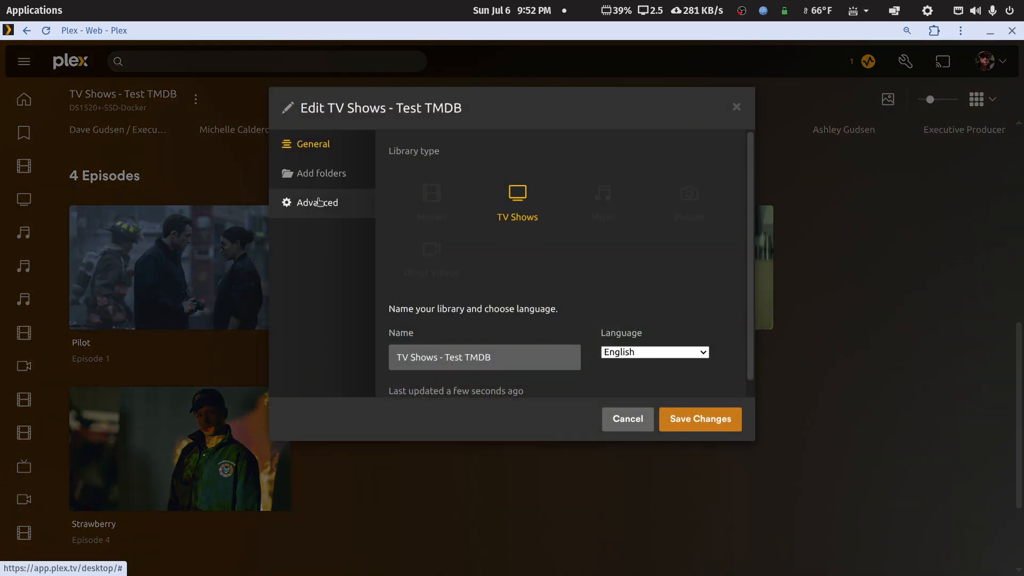
left_click(317, 200)
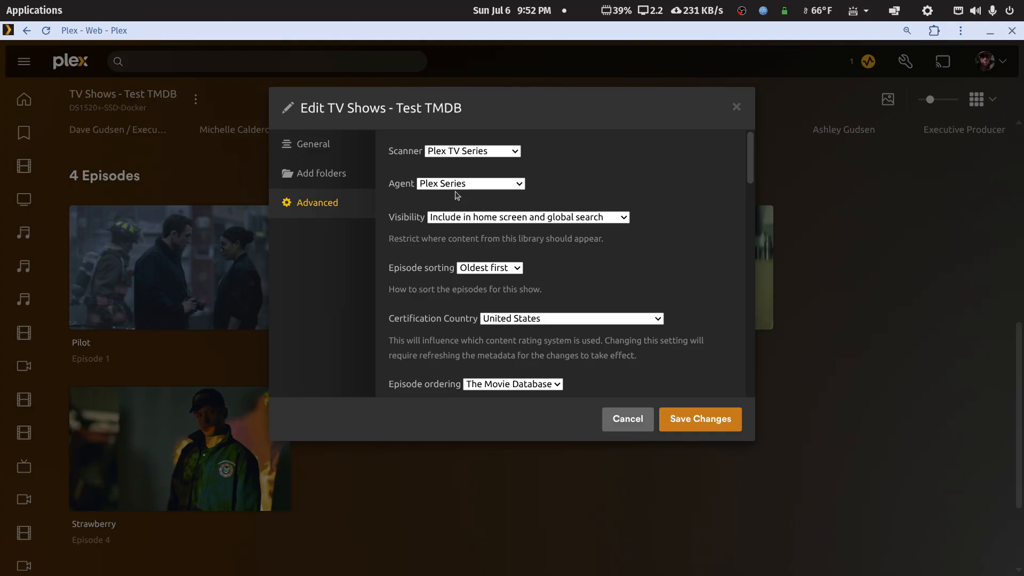
Step: Review all advanced library options from Scanner and Agent down to voice activity detection, and close the settings without saving
scroll(469, 231, "down", 5)
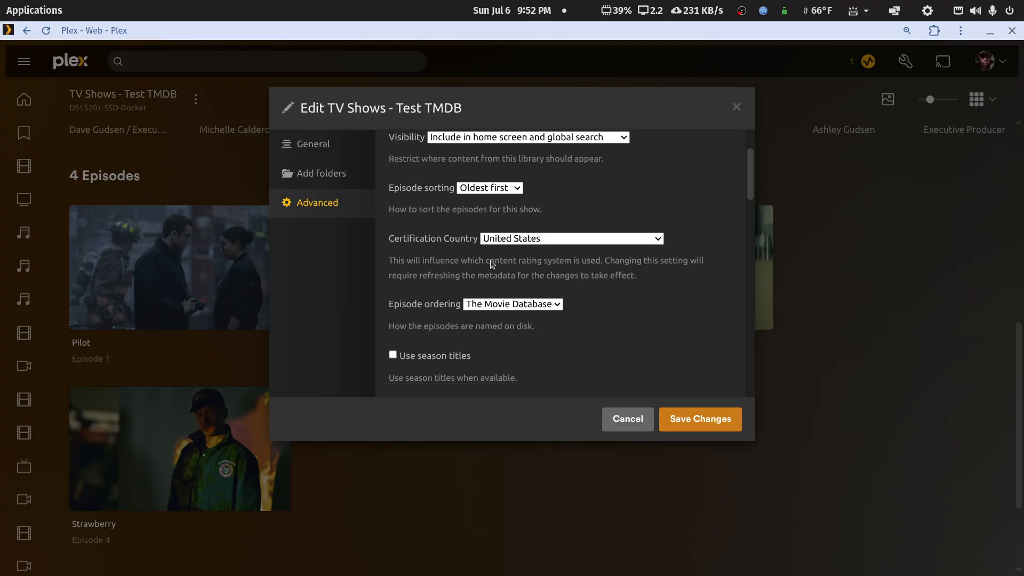
scroll(490, 260, "down", 3)
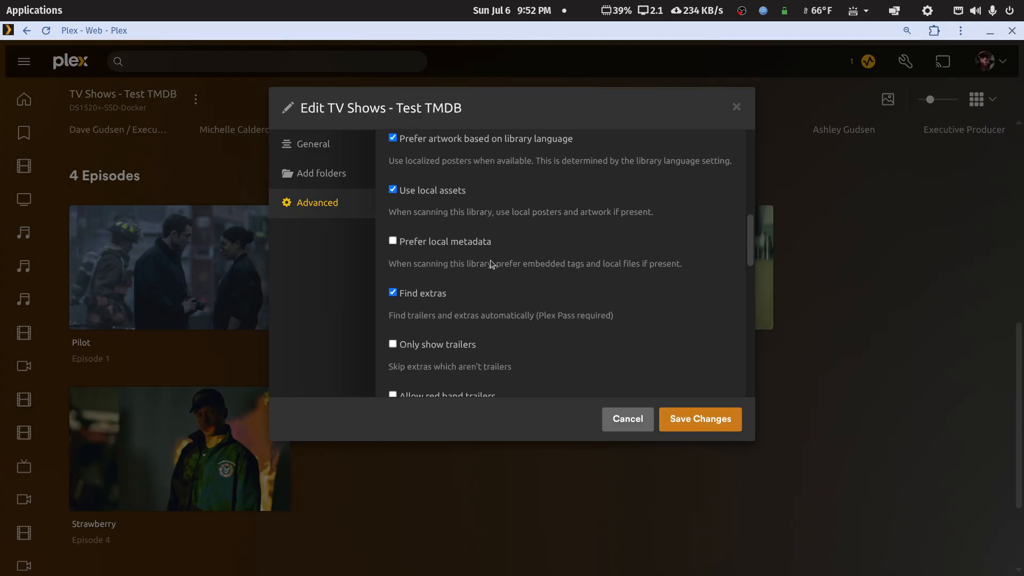
scroll(489, 258, "up", 2)
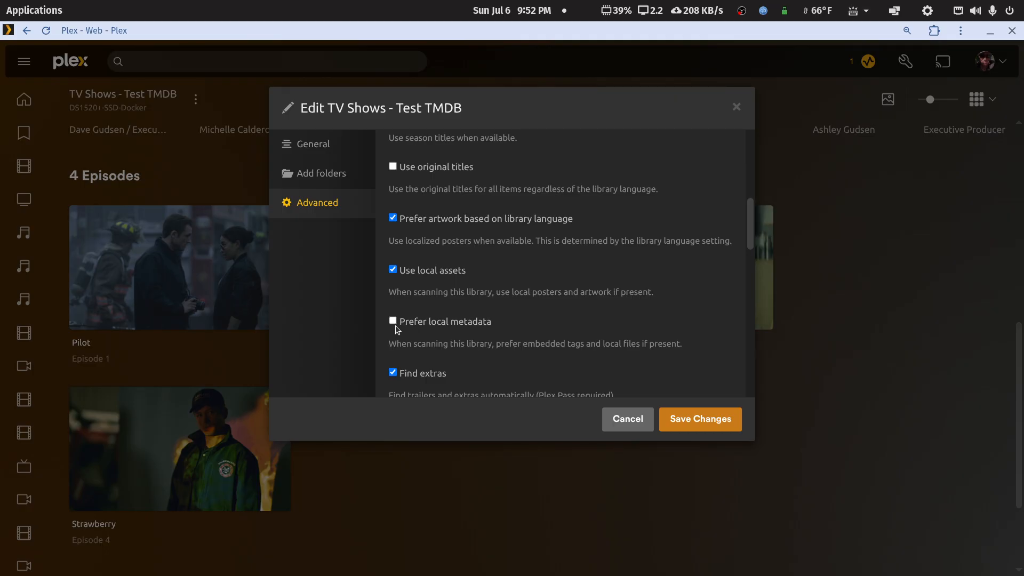
scroll(395, 329, "down", 3)
scroll(490, 305, "down", 9)
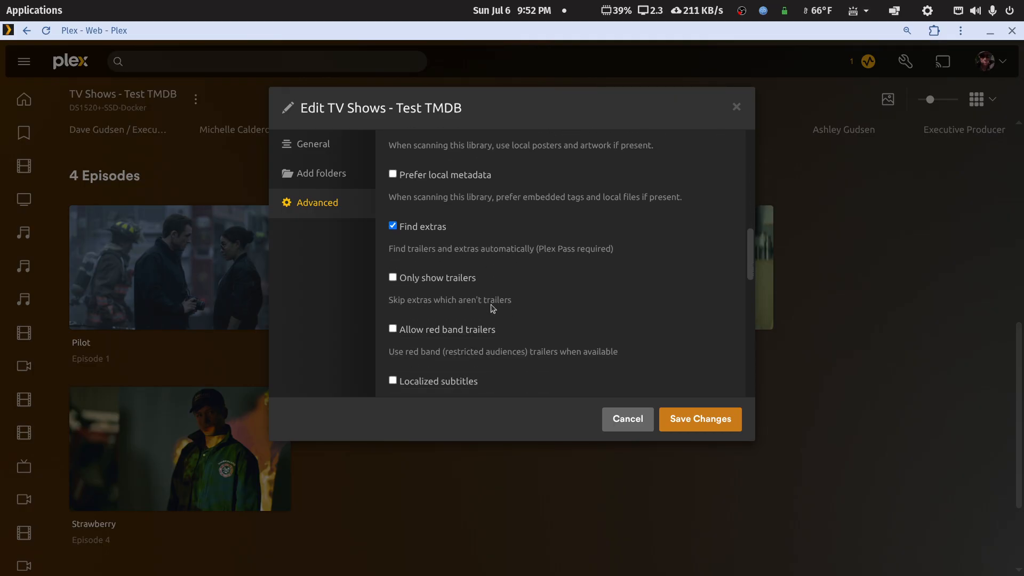
scroll(493, 310, "down", 5)
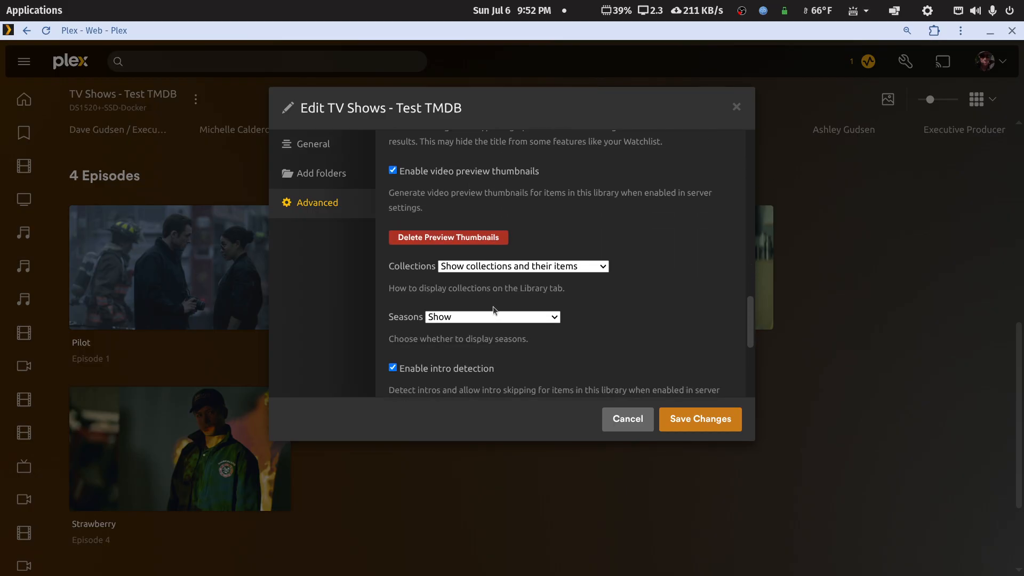
scroll(656, 370, "up", 20)
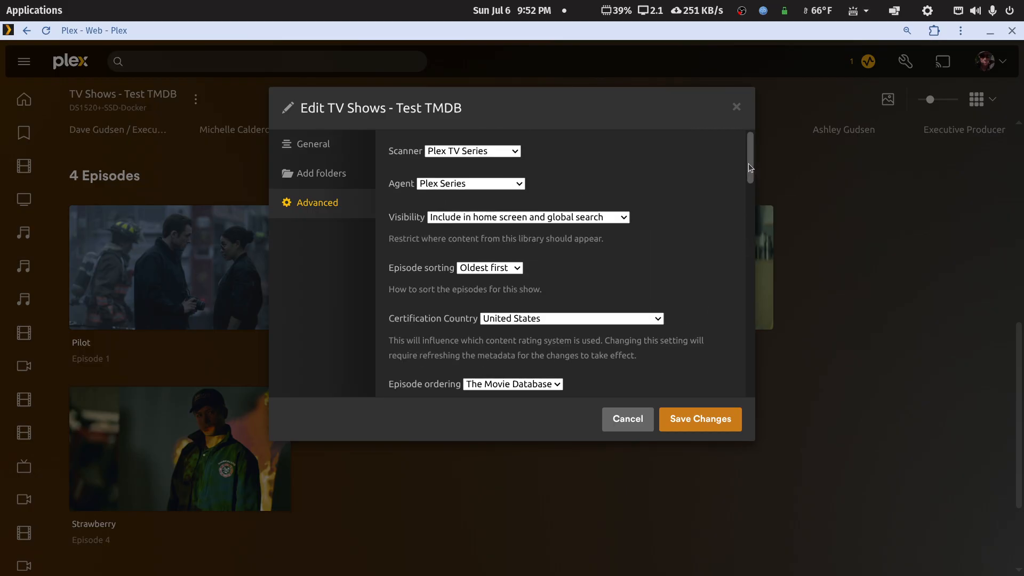
left_click_drag(748, 165, 737, 403)
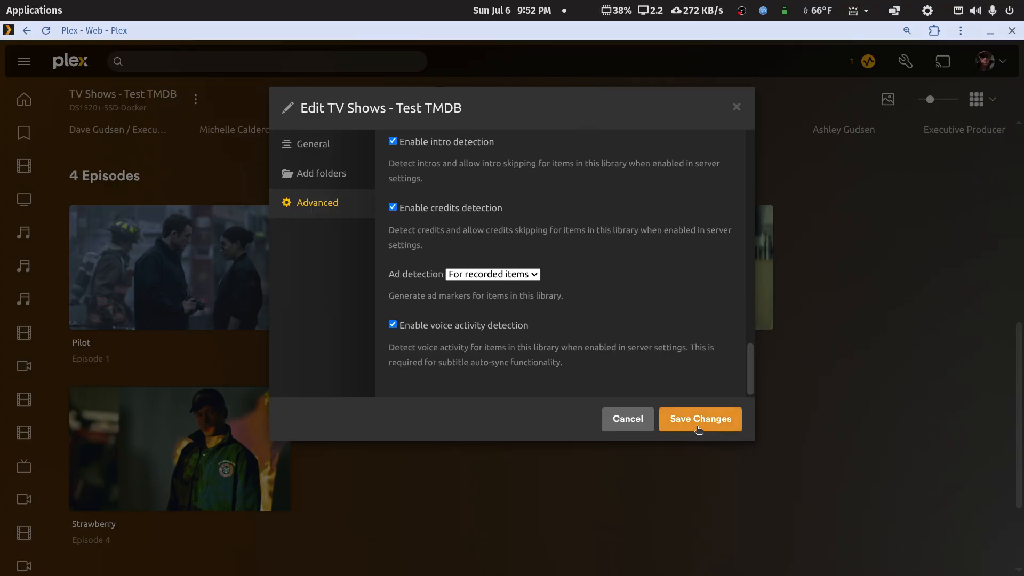
left_click(624, 418)
Step: Go back through the Smoke (2025) and TV Shows - Test TMDB pages to the server's Libraries management page
right_click(516, 89)
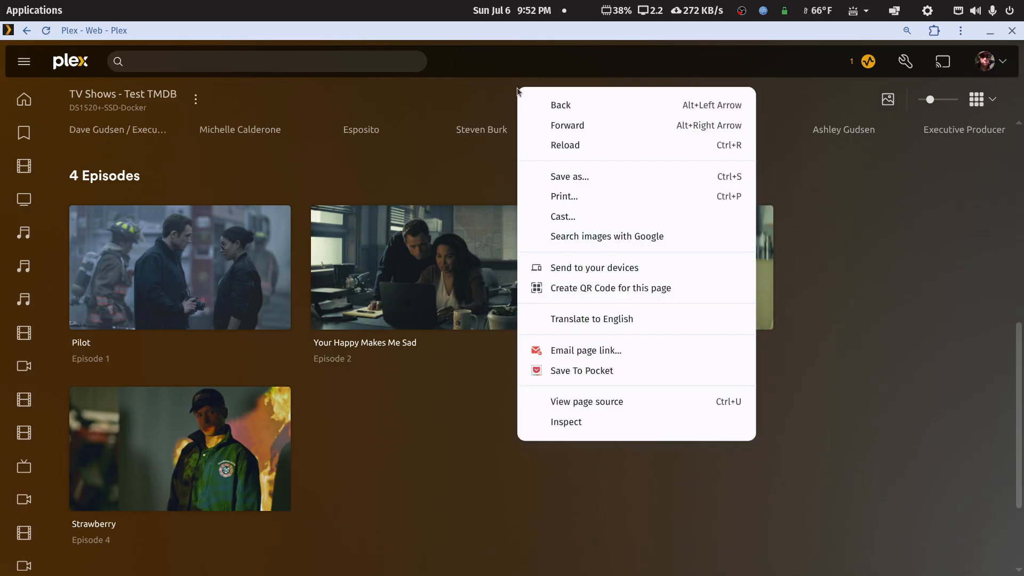
left_click(539, 104)
right_click(528, 86)
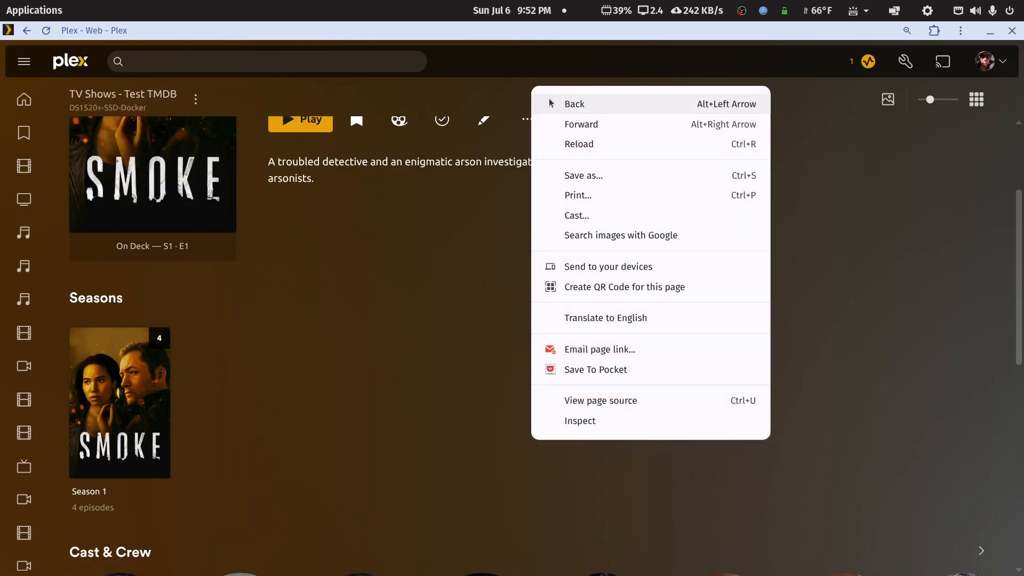
left_click(548, 99)
right_click(483, 180)
left_click(509, 196)
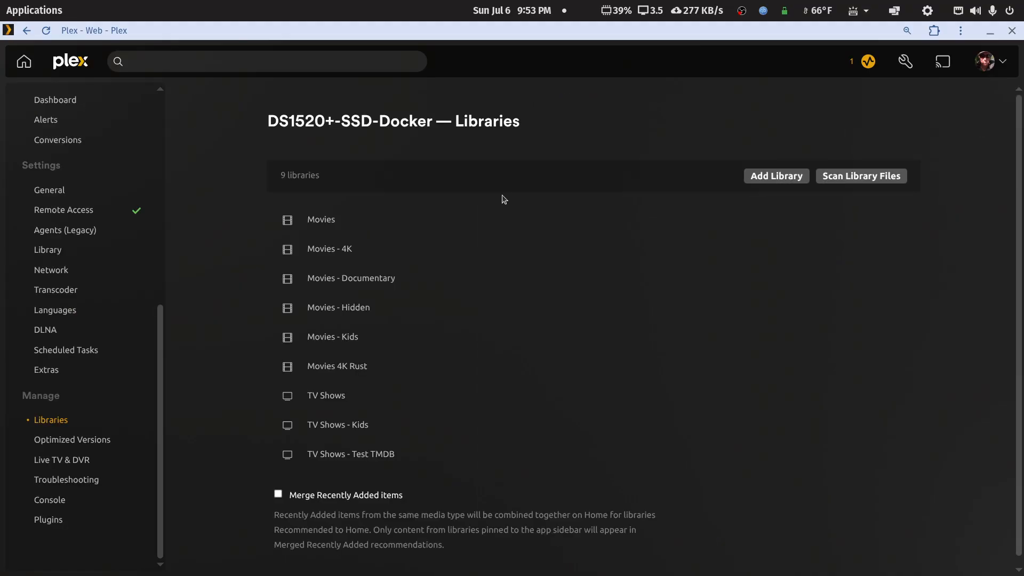
Step: Delete the TV Shows - Test TMDB library from the server, ticking the confirmation that it should be deleted
mouse_move(319, 464)
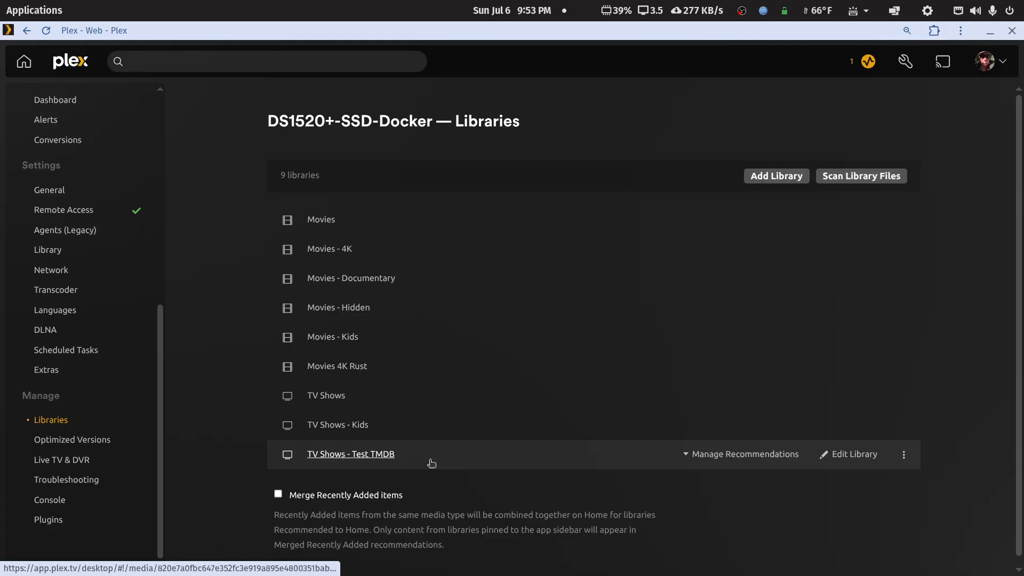
left_click(905, 455)
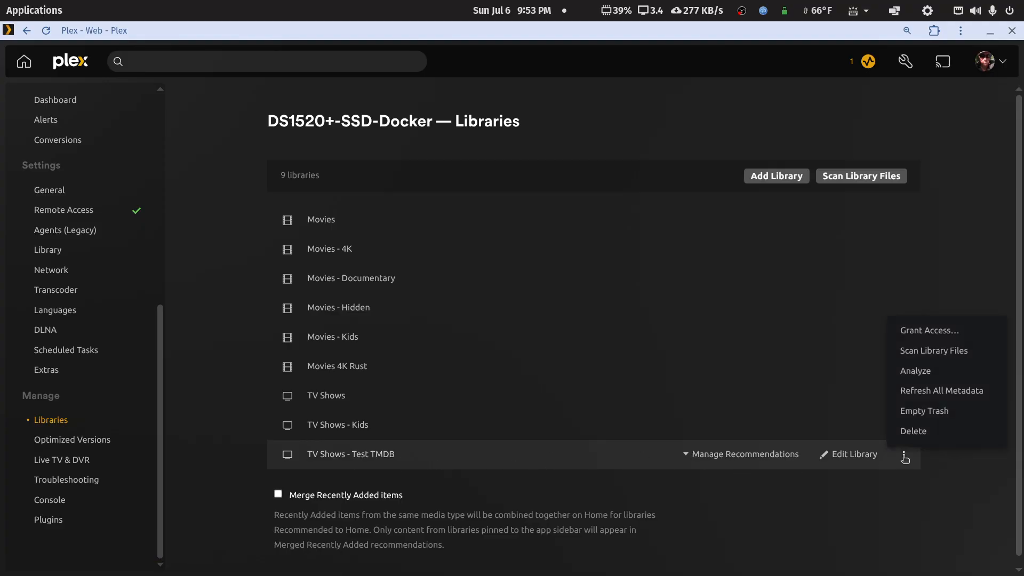
left_click(926, 434)
left_click(371, 330)
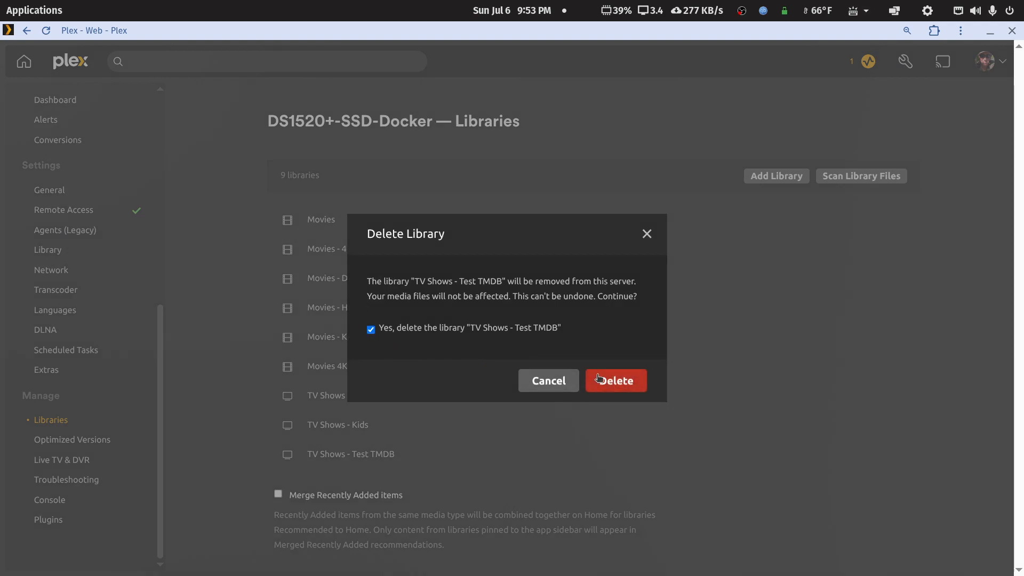
left_click(614, 380)
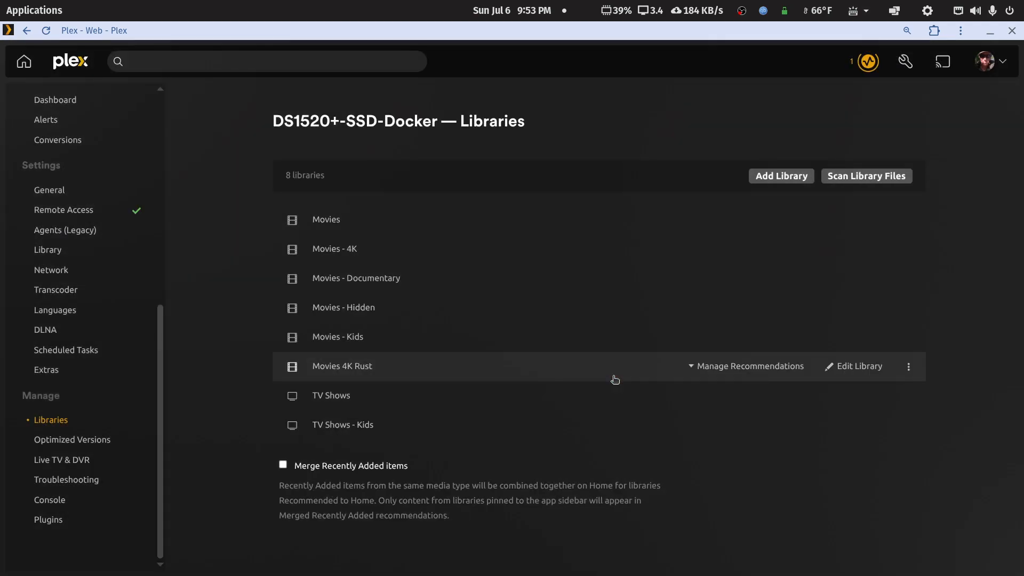
Step: Start adding a library of type TV Shows named "TV Shows - TMDB Test 2" and continue to its folder selection
left_click(775, 178)
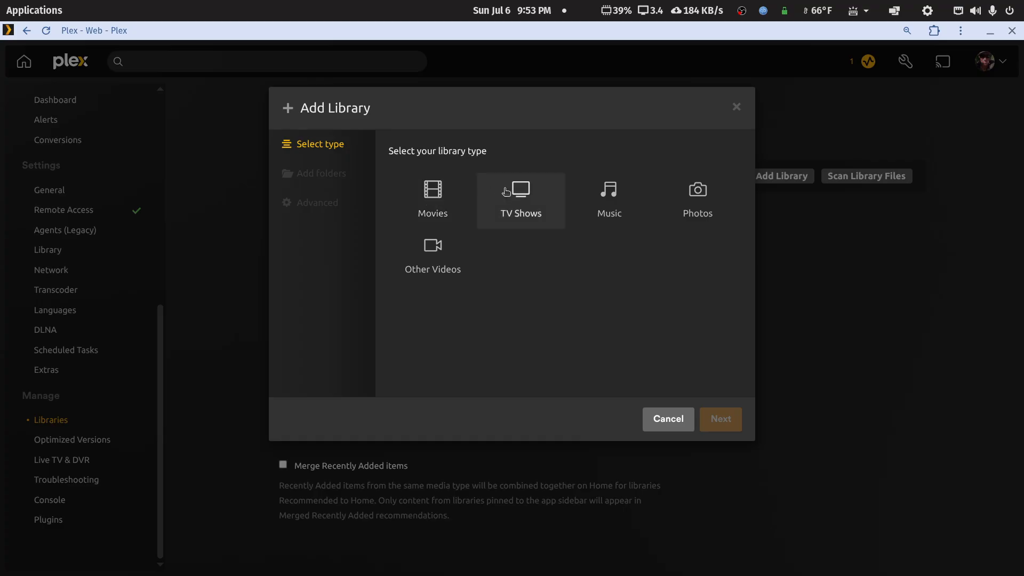
left_click(516, 193)
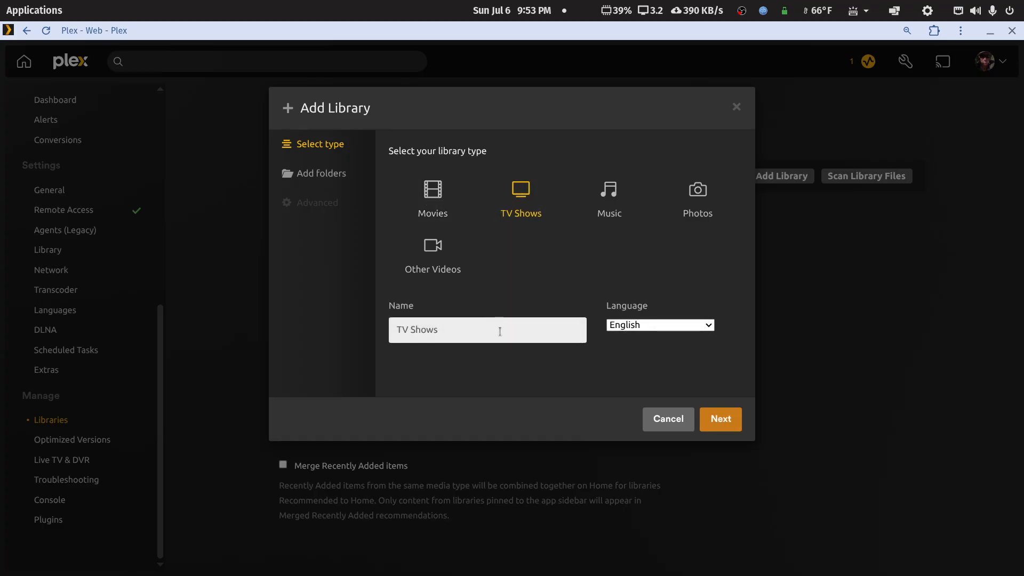
type("- TMDB Test 2")
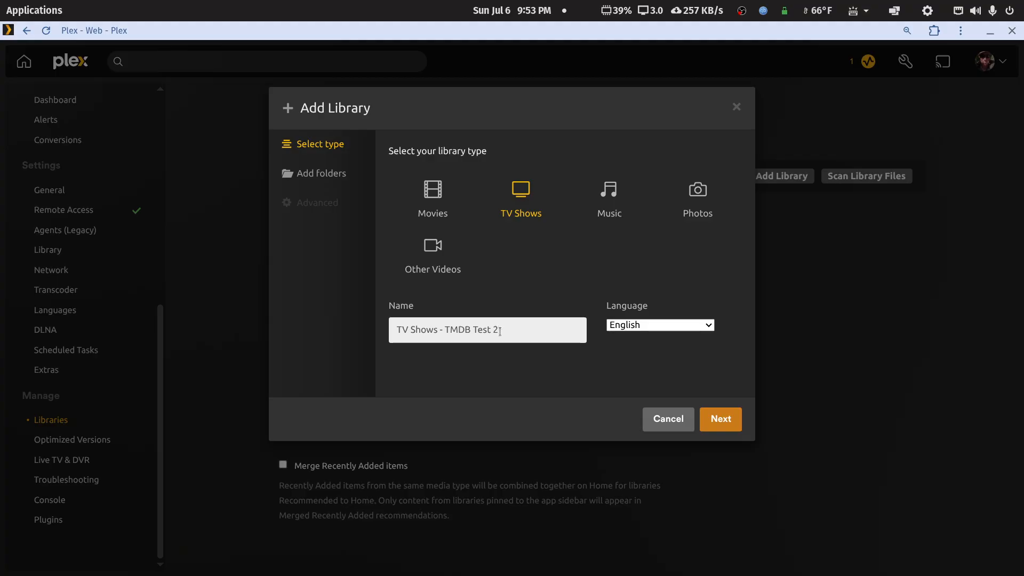
left_click(723, 423)
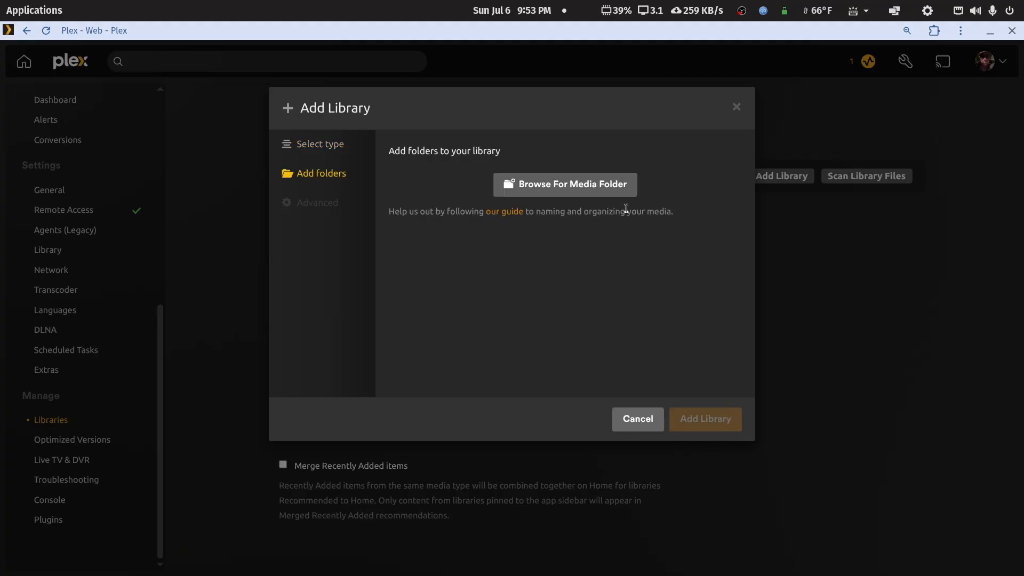
Step: Add /PlexMediaSSD/tv-libraries/tv-test-tmdb as the new library's media folder
left_click(608, 193)
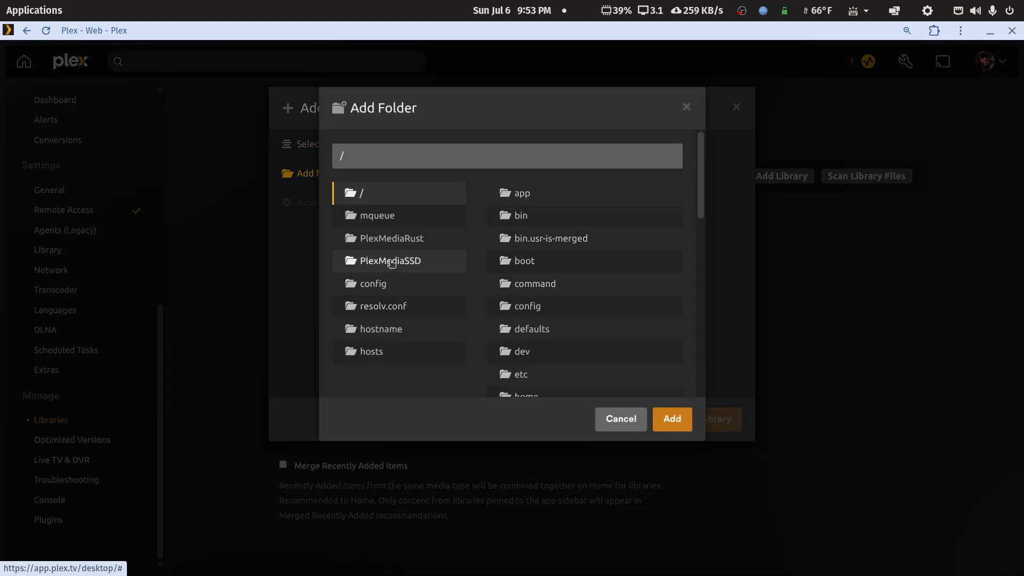
left_click(391, 262)
left_click(520, 353)
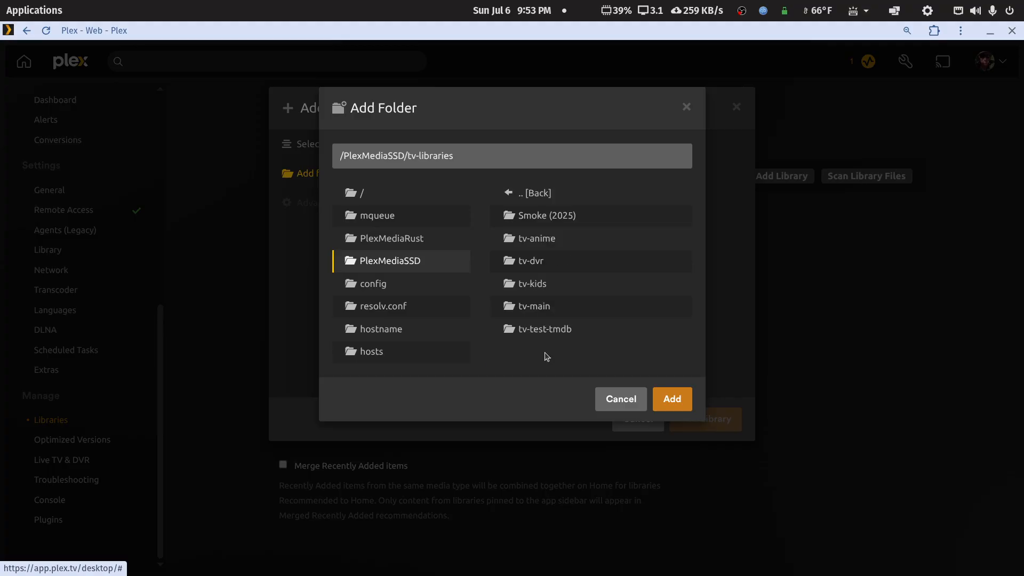
left_click(547, 336)
left_click(682, 401)
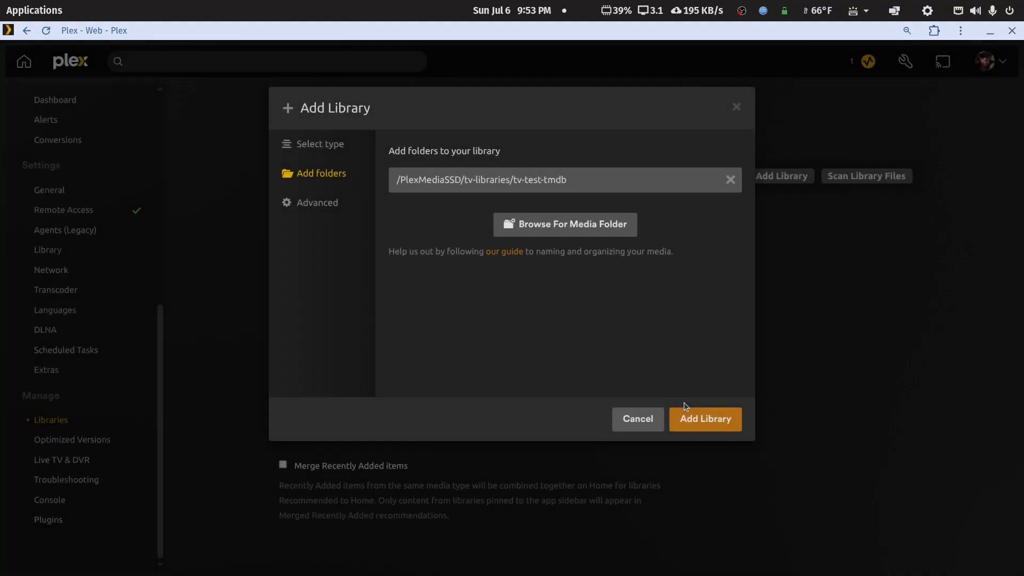
Step: Enable Prefer local metadata in the new library's advanced options and create the library
left_click(305, 205)
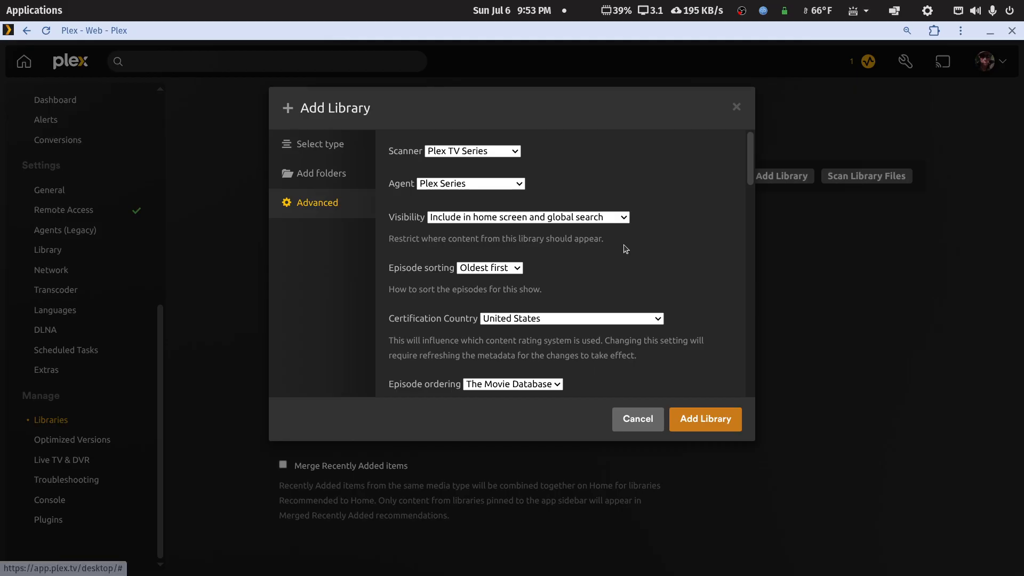
scroll(622, 247, "down", 3)
scroll(549, 301, "down", 3)
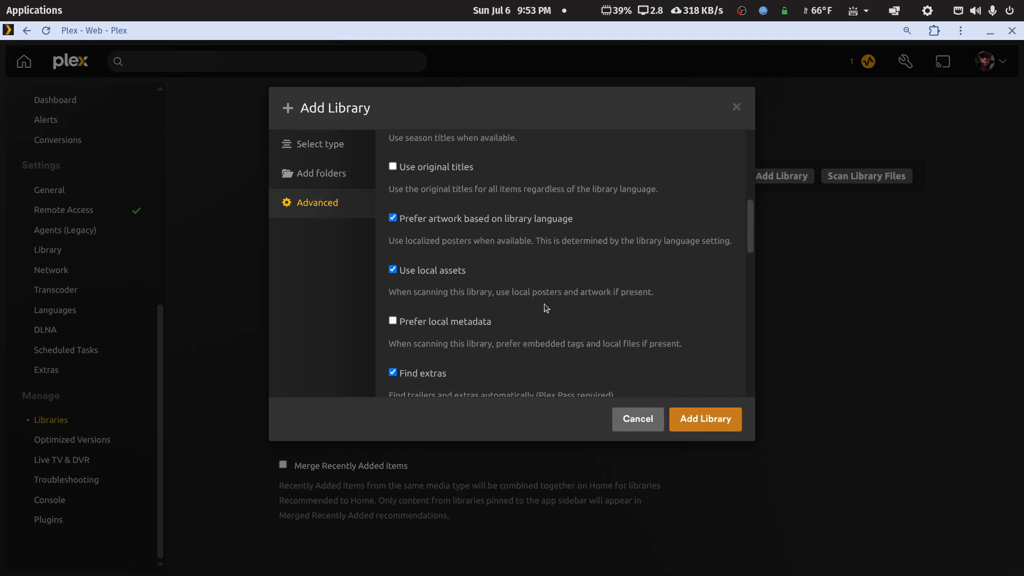
scroll(546, 308, "down", 2)
left_click(393, 242)
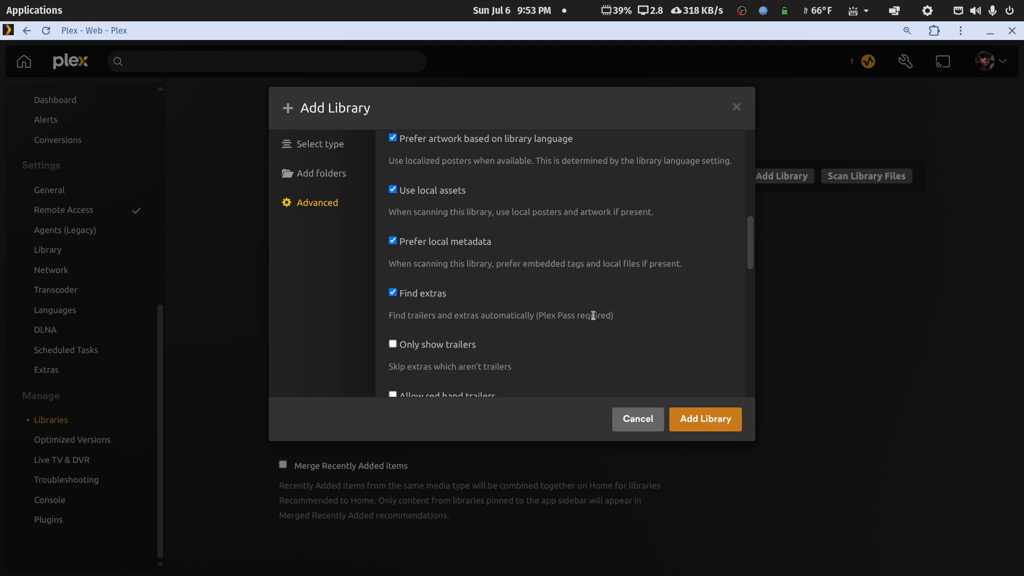
scroll(591, 316, "up", 4)
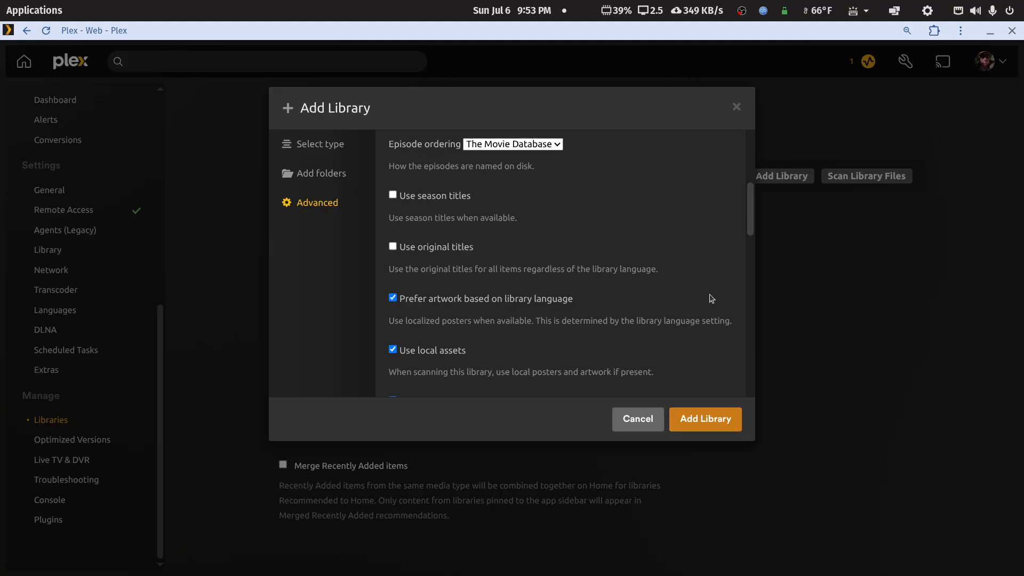
left_click(696, 418)
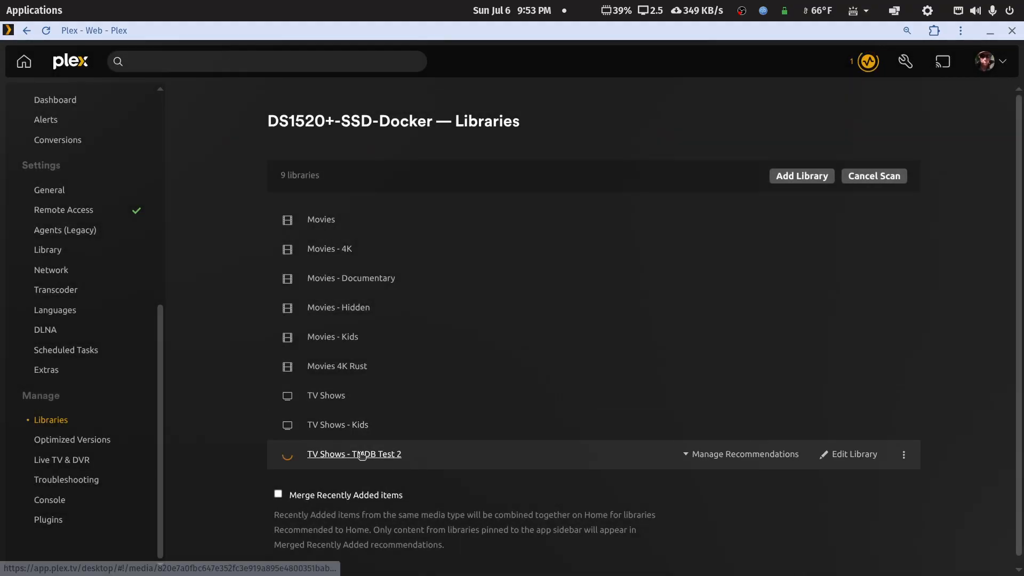
Step: Open Season 1 of Smoke (2025) in the TV Shows - TMDB Test 2 library and examine the titles and order of its episodes
left_click(393, 457)
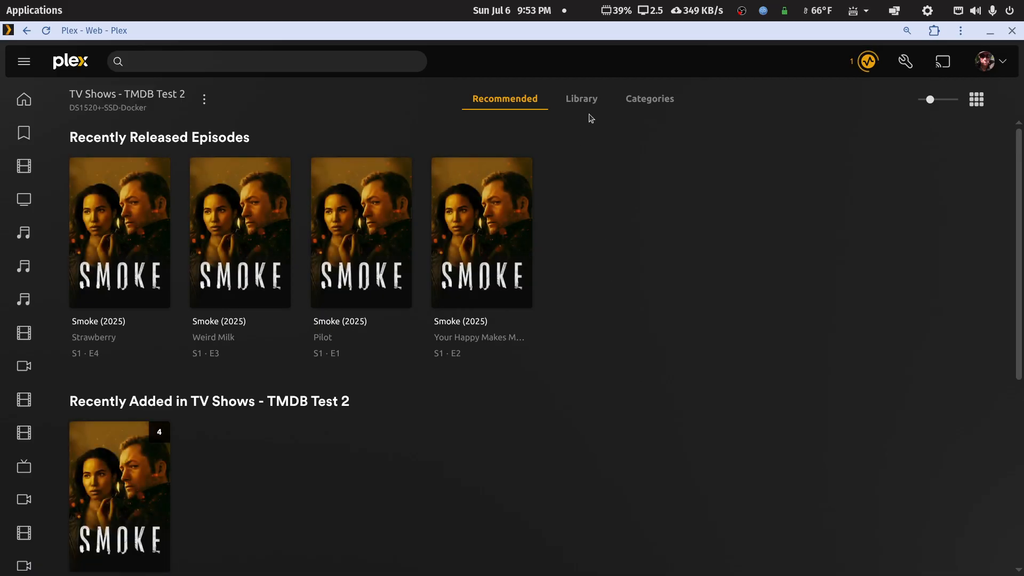
left_click(581, 99)
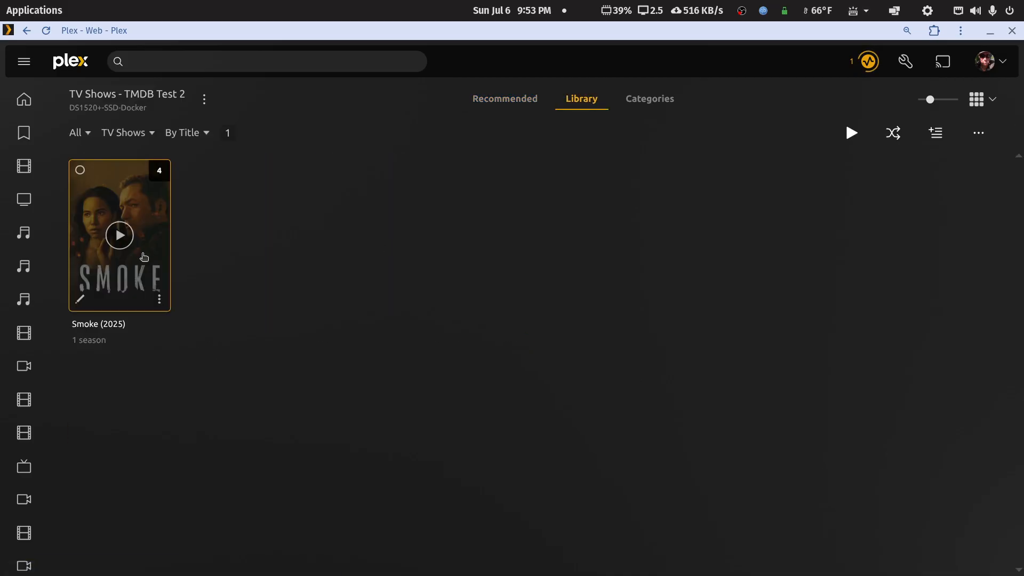
left_click(151, 254)
scroll(159, 377, "down", 5)
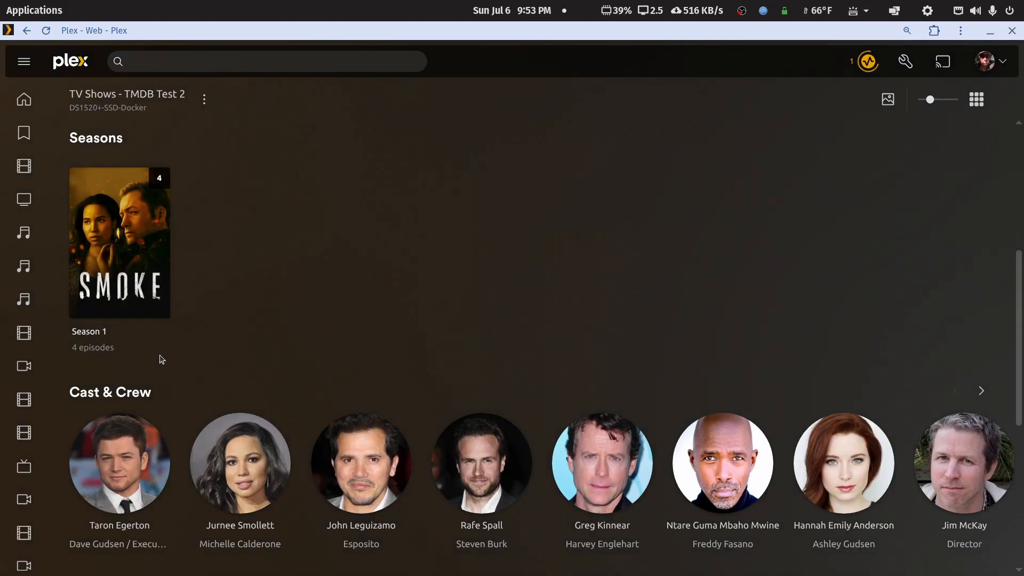
left_click(165, 260)
scroll(337, 368, "down", 7)
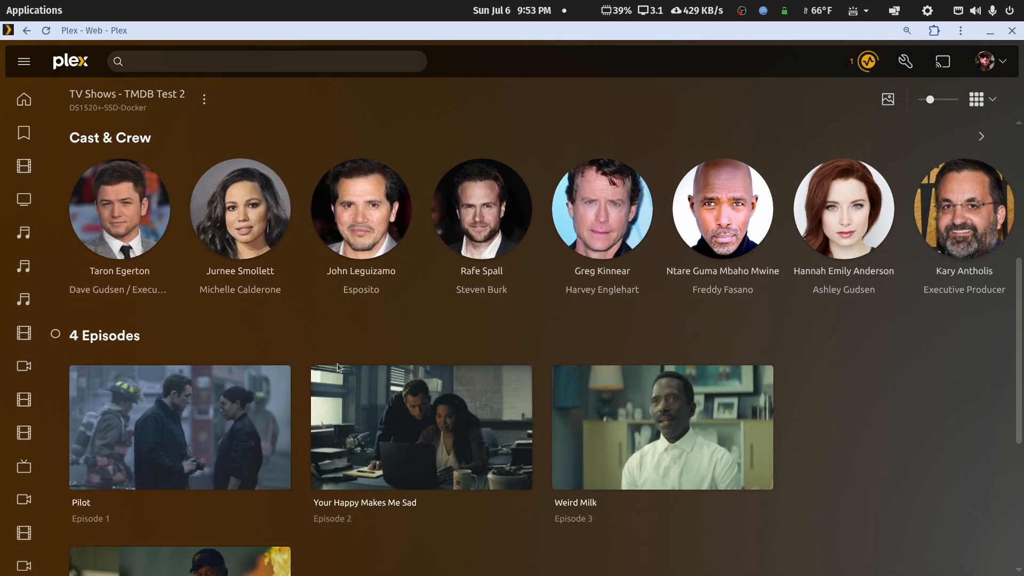
scroll(413, 503, "down", 3)
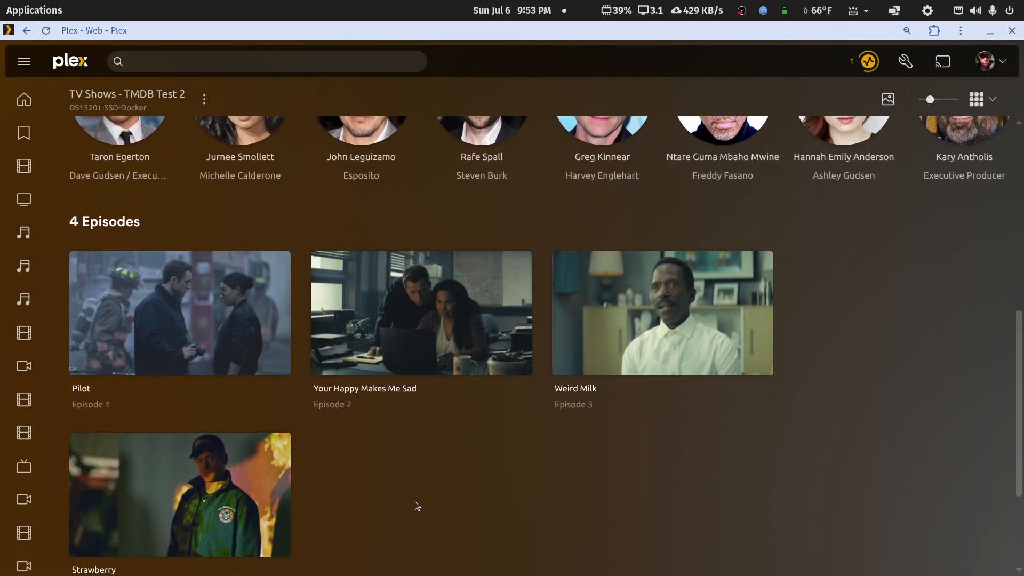
scroll(418, 506, "up", 1)
scroll(419, 506, "down", 2)
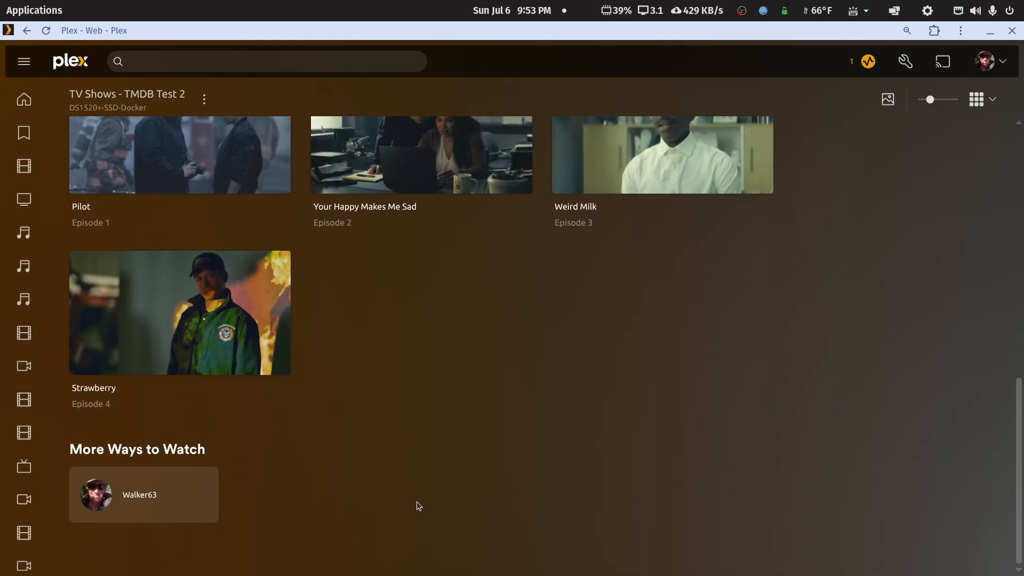
scroll(419, 505, "up", 6)
scroll(419, 504, "up", 3)
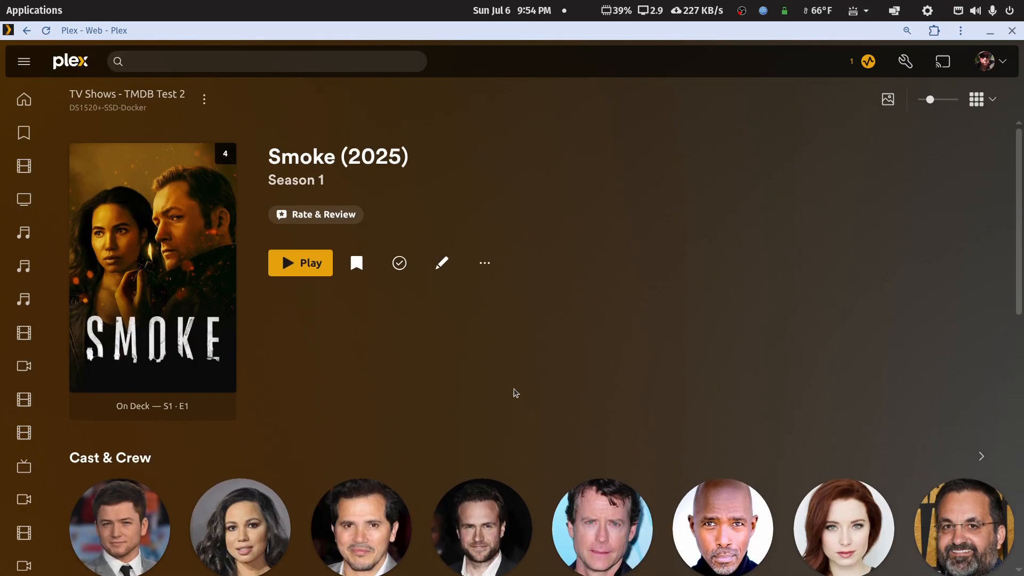
Step: View the advanced edit settings of Season 1 and the general edit details of the Smoke (2025) show, closing both without saving
left_click(442, 263)
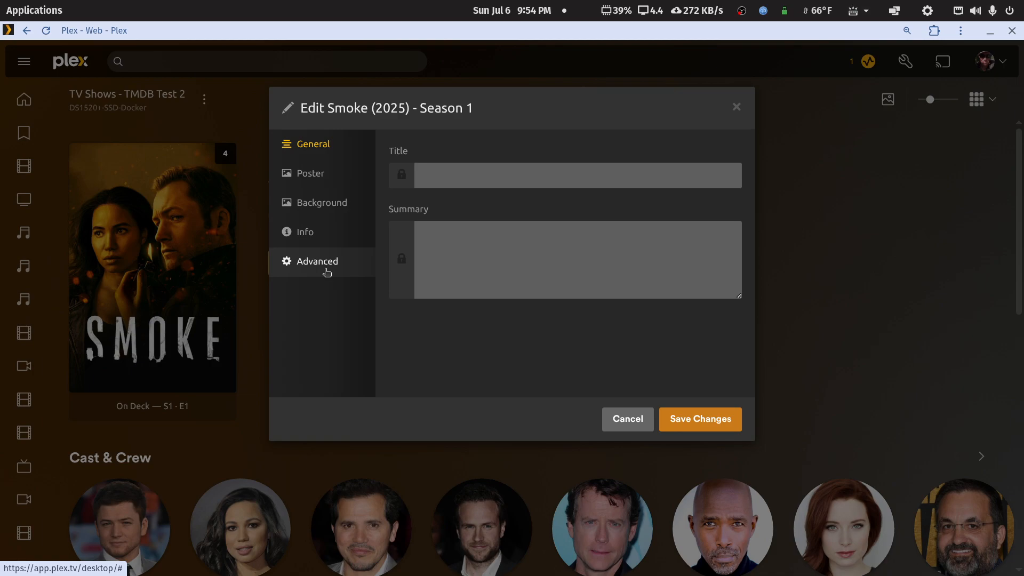
left_click(327, 271)
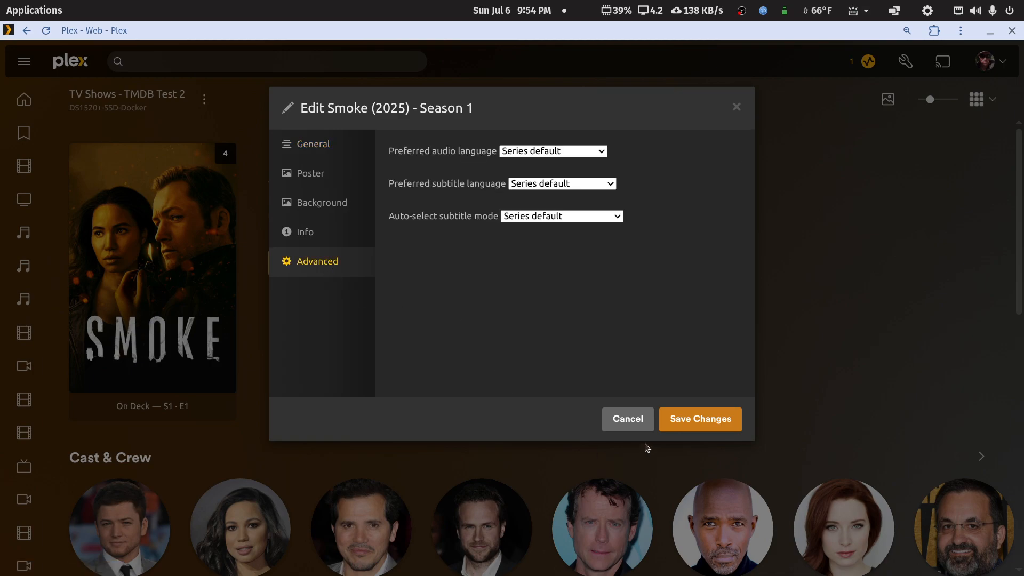
left_click(627, 419)
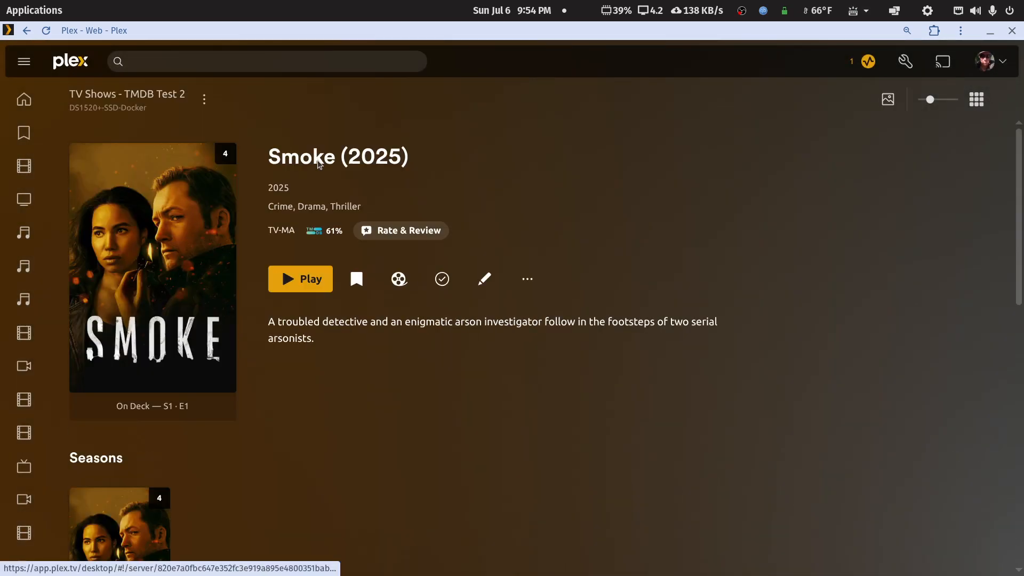
scroll(382, 218, "down", 5)
scroll(370, 241, "up", 5)
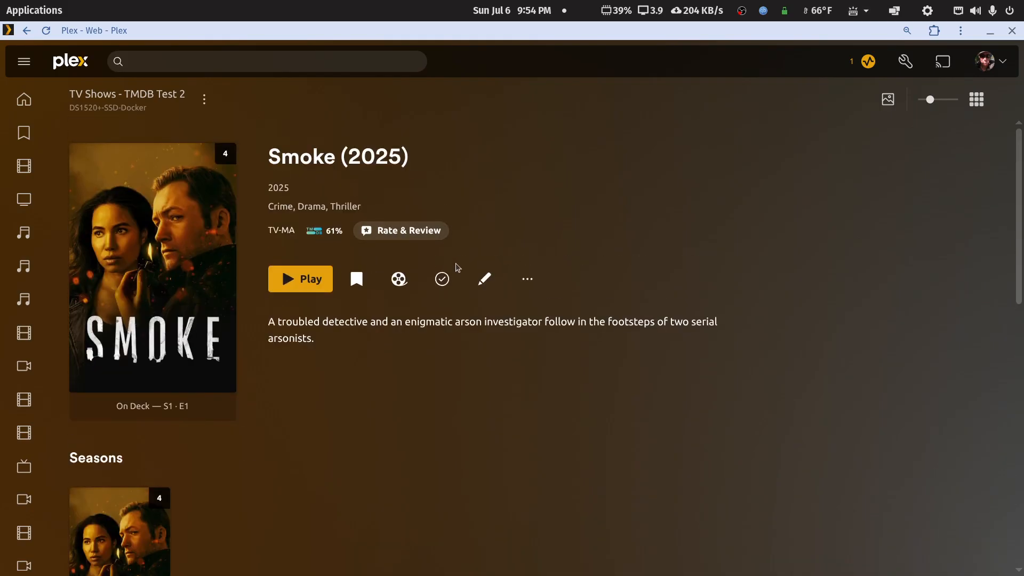
left_click(482, 278)
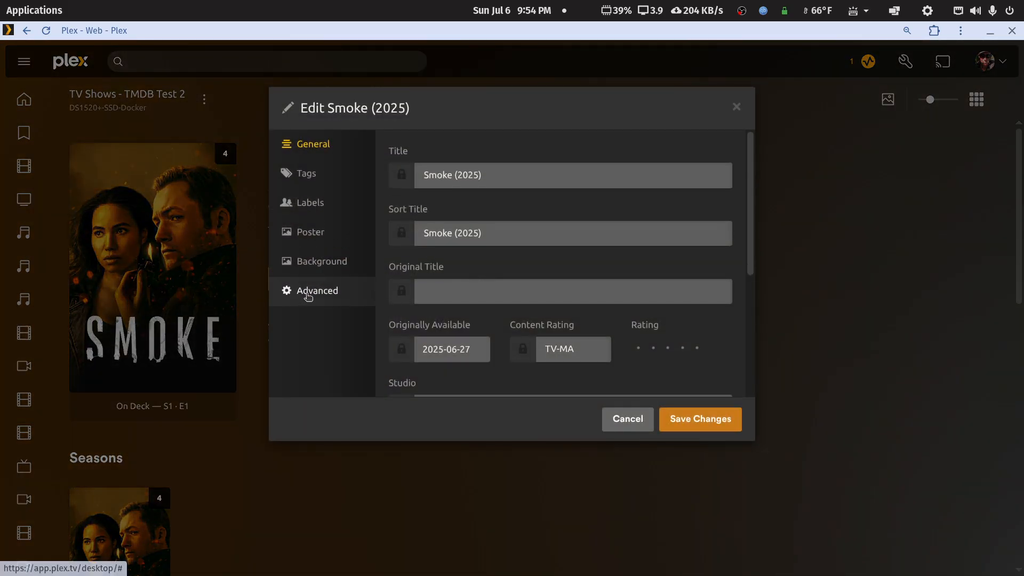
left_click(622, 425)
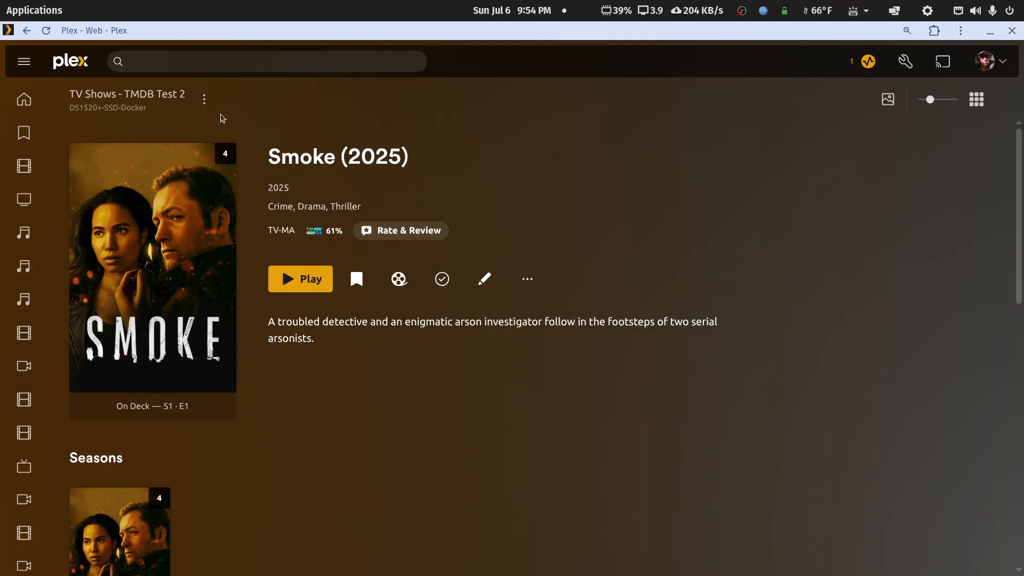
Step: Open the advanced settings of the TV Shows - TMDB Test 2 library and check the available Episode ordering choices
left_click(151, 96)
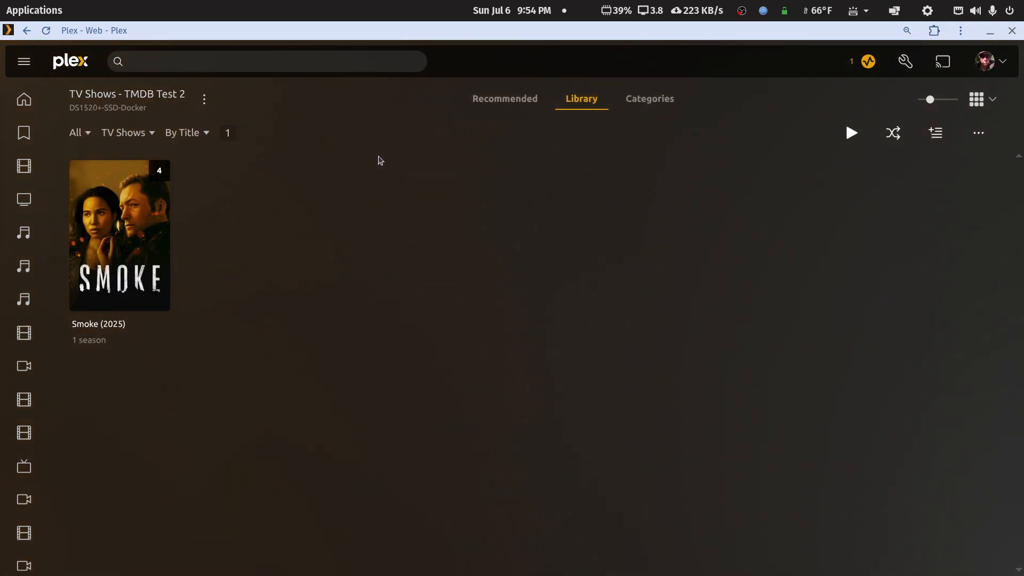
left_click(204, 99)
mouse_move(233, 196)
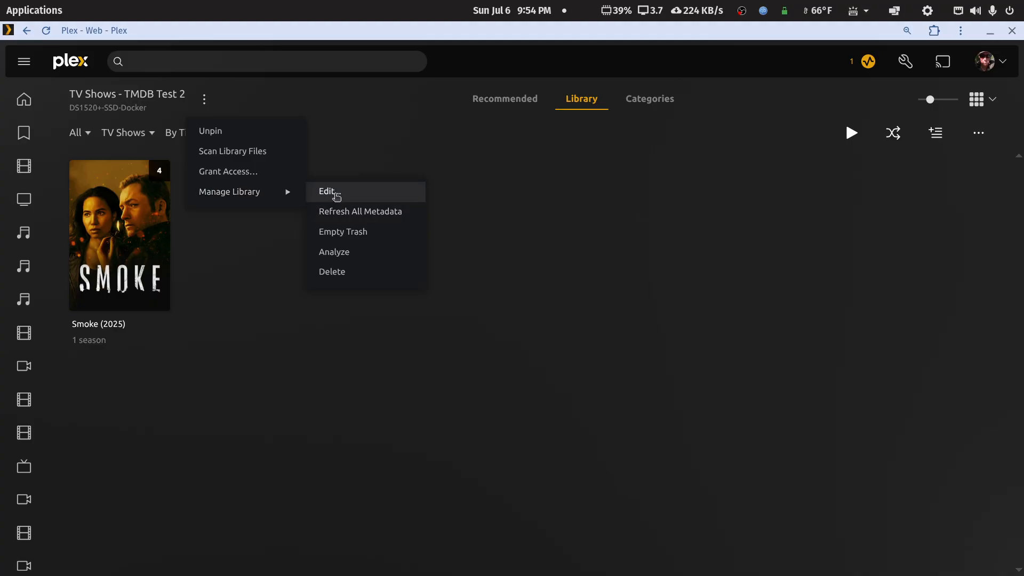
left_click(337, 197)
left_click(318, 207)
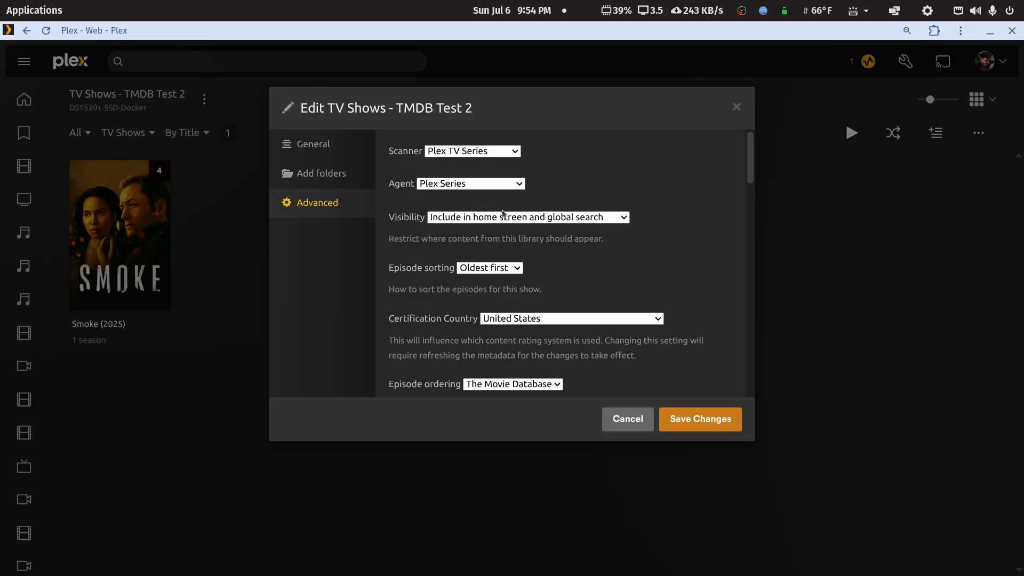
scroll(527, 283, "down", 5)
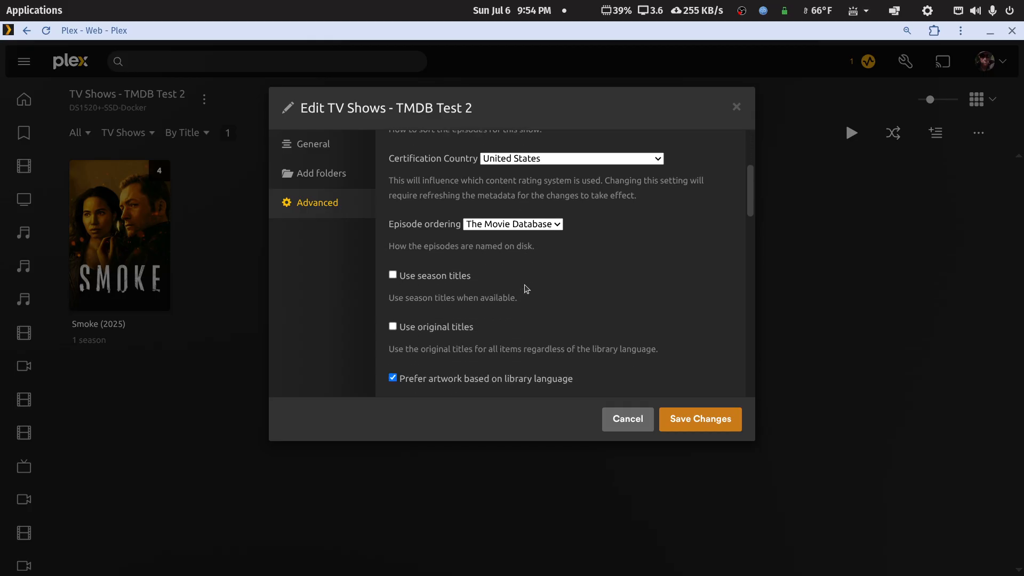
left_click(558, 227)
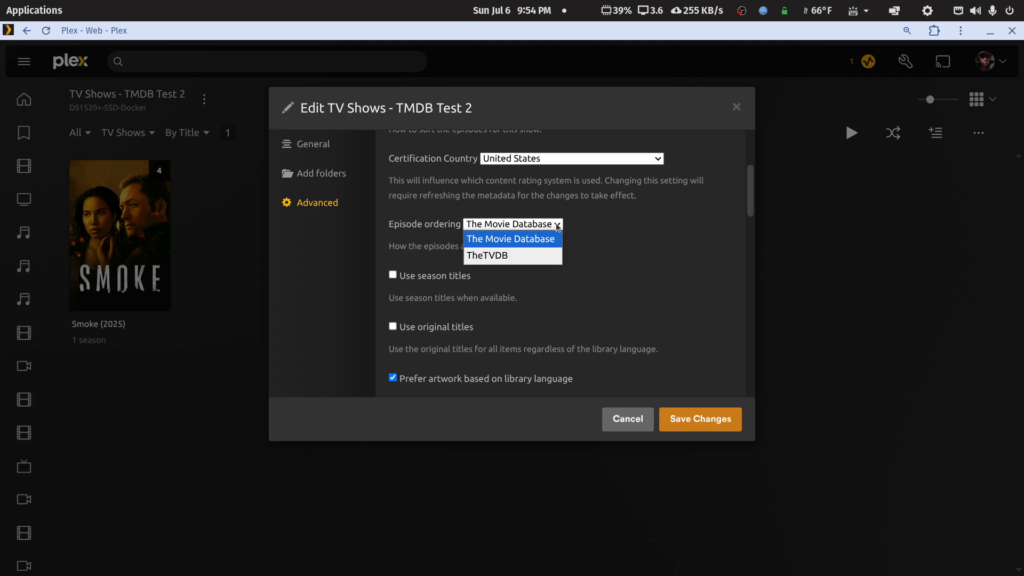
left_click(558, 226)
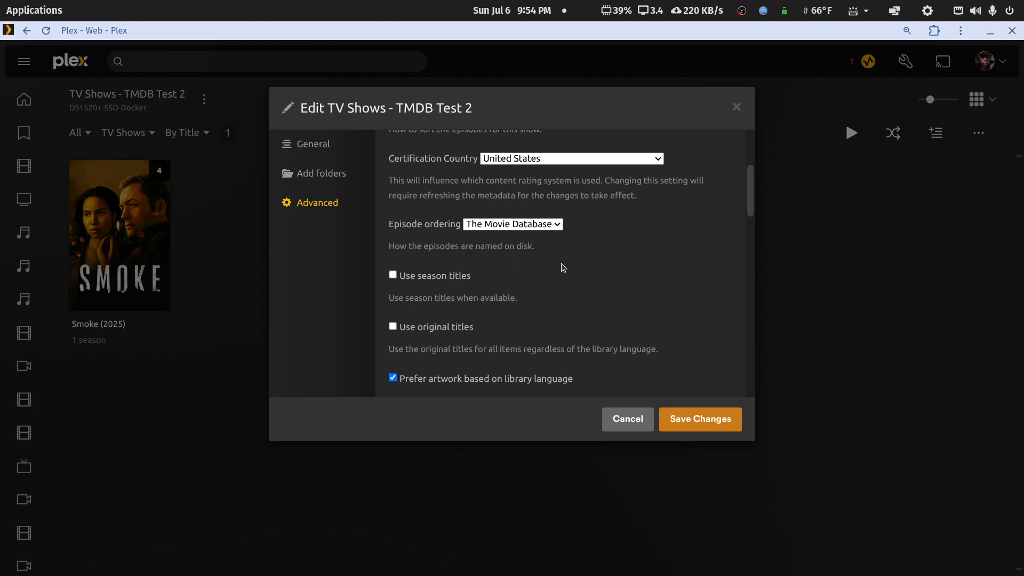
Step: Disable Prefer local metadata for the TV Shows - TMDB Test 2 library and save the changes
scroll(564, 267, "down", 3)
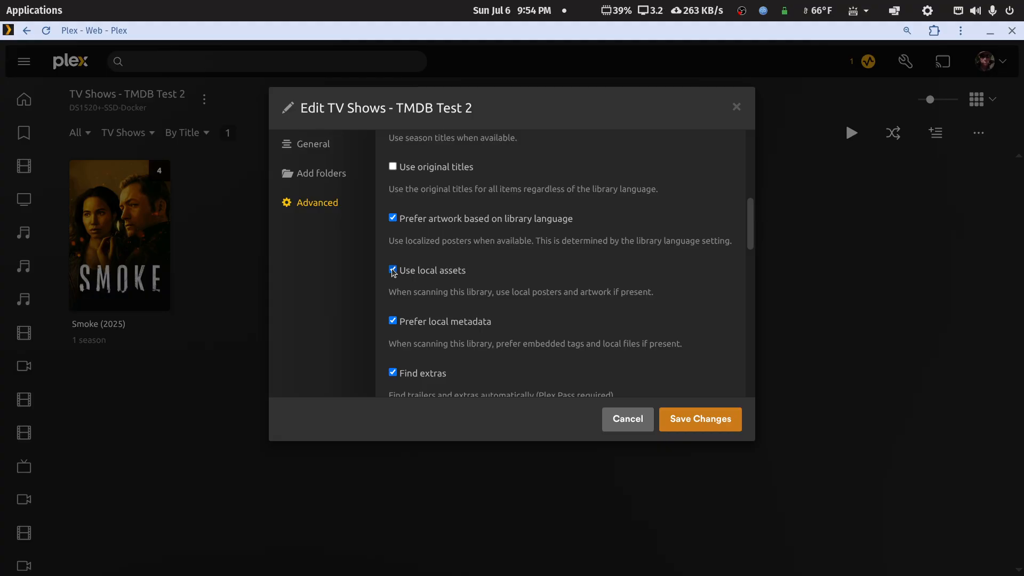
left_click(393, 320)
scroll(587, 327, "down", 3)
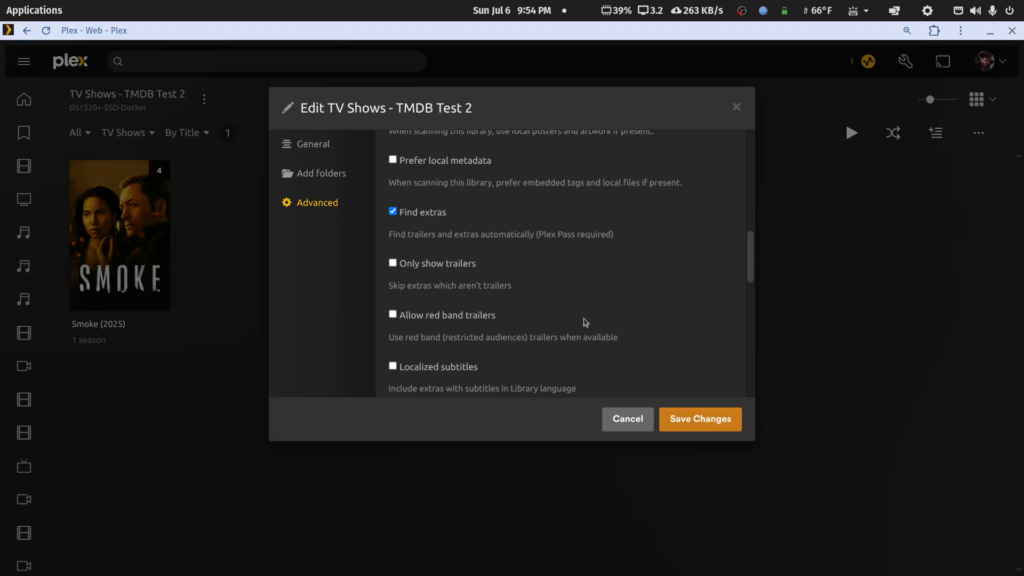
scroll(584, 323, "down", 6)
left_click(716, 426)
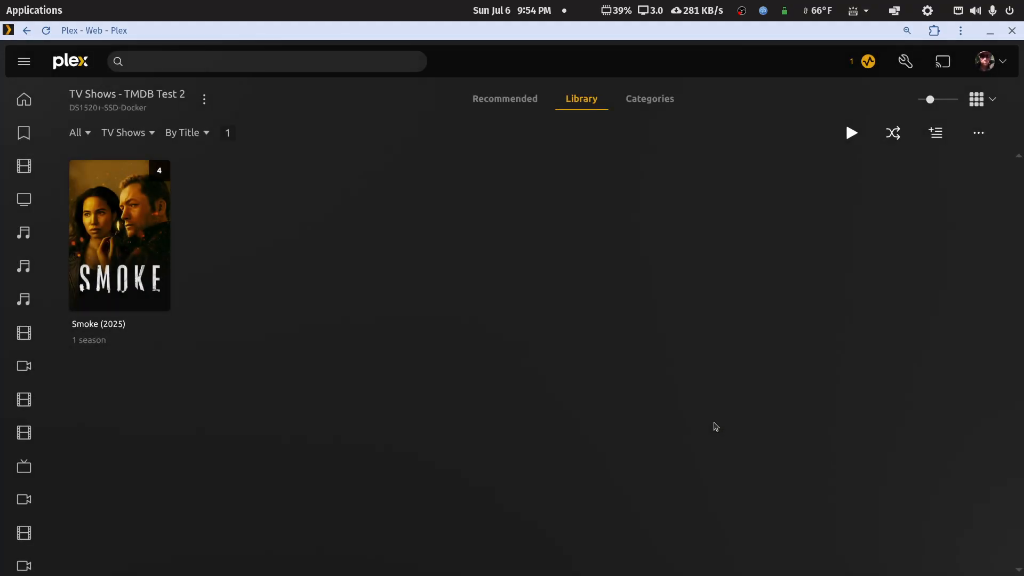